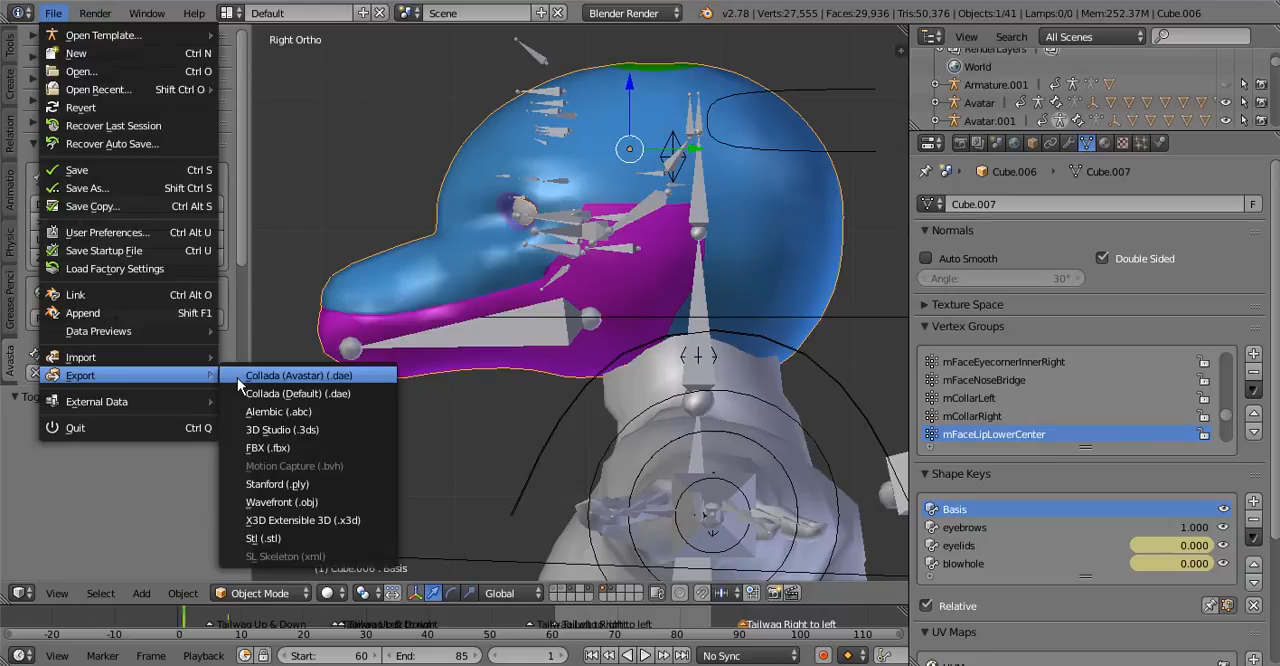
Export the head mesh as Collada (Avastar), using the existing file testhead.dae
{"action": "left_click", "coordinate": [298, 375]}
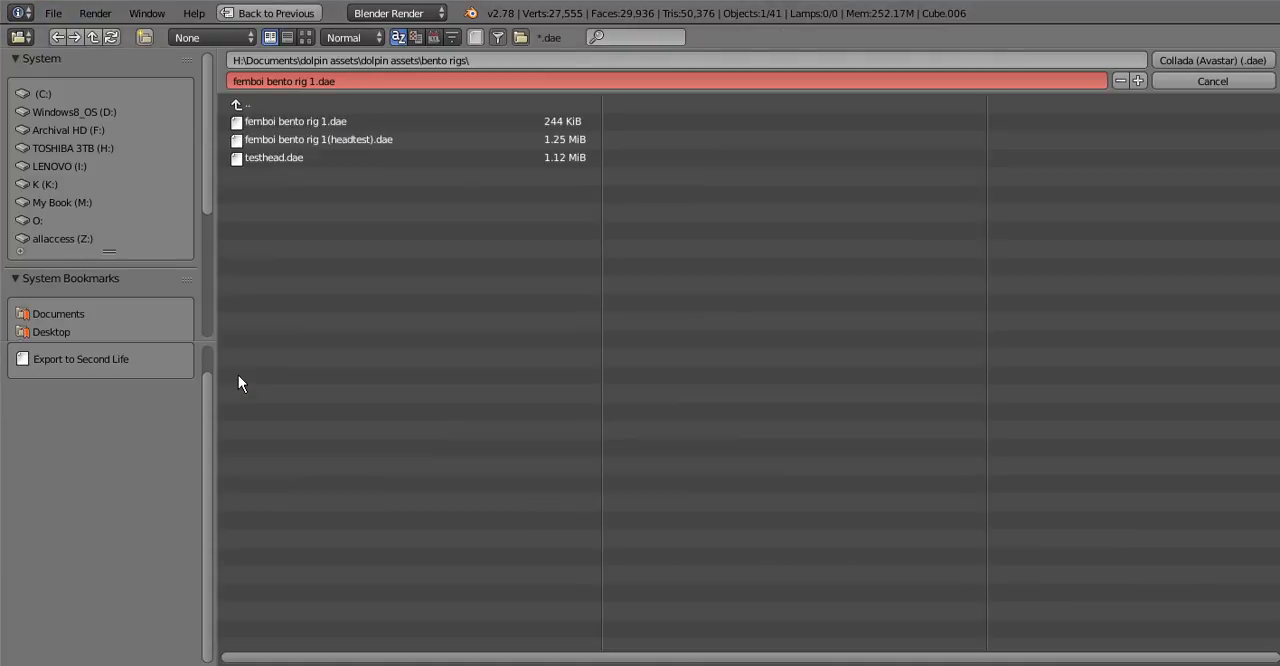
{"action": "left_click", "coordinate": [274, 157]}
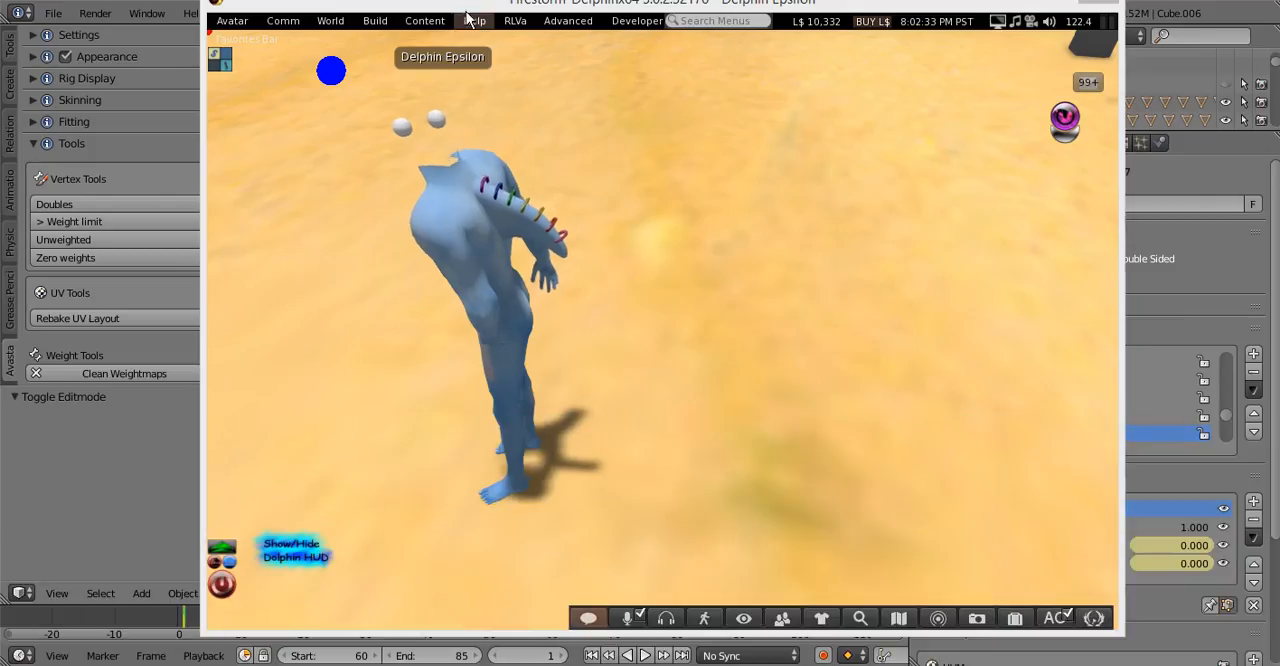
Switch to Firestorm and load the exported head file into a new mesh model upload
{"action": "left_click", "coordinate": [366, 24]}
{"action": "mouse_move", "coordinate": [453, 251]}
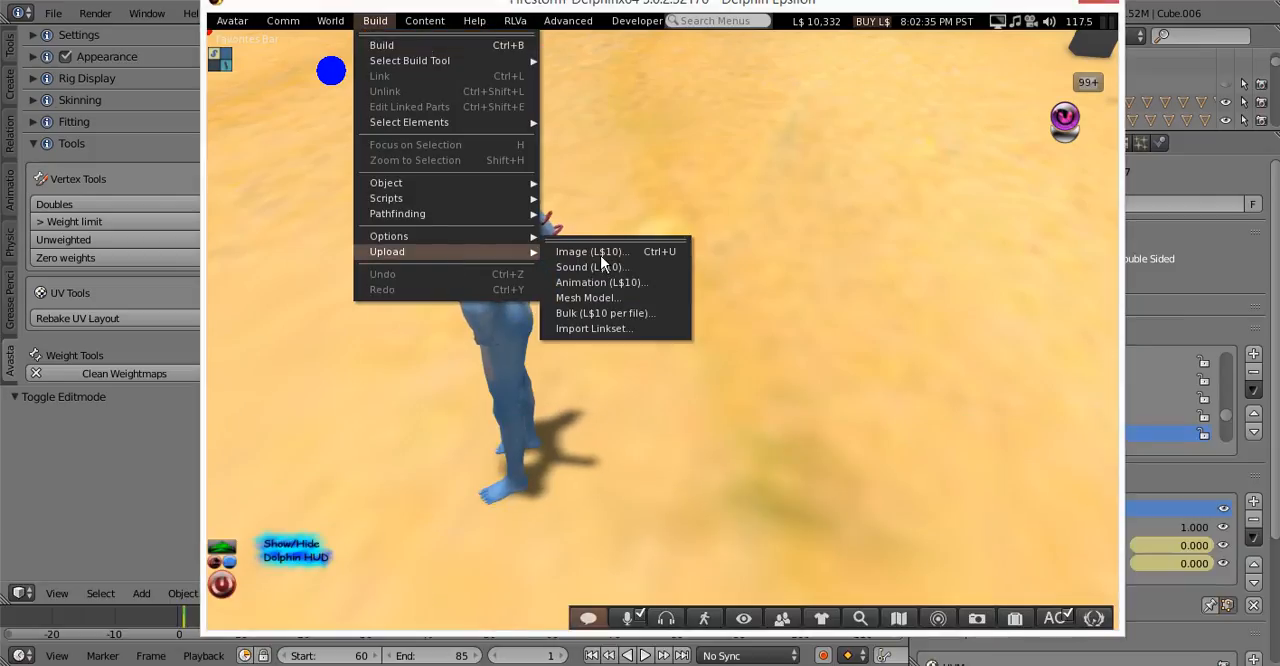
{"action": "left_click", "coordinate": [590, 298]}
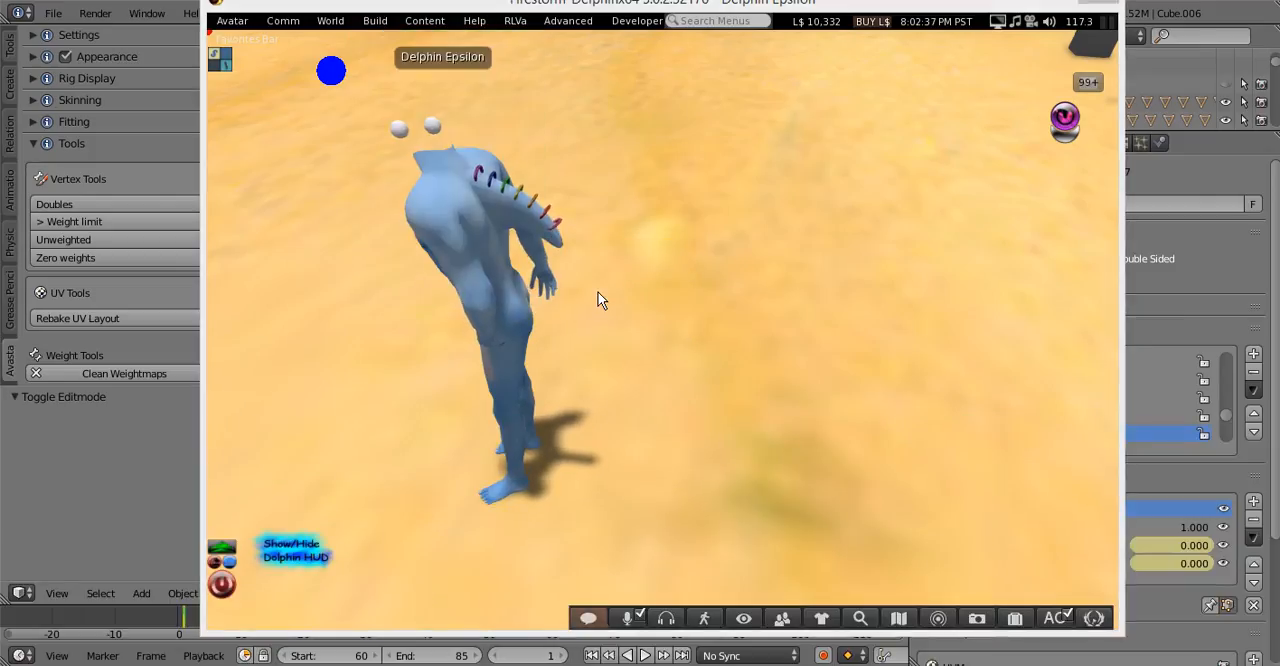
{"action": "double_click", "coordinate": [600, 165]}
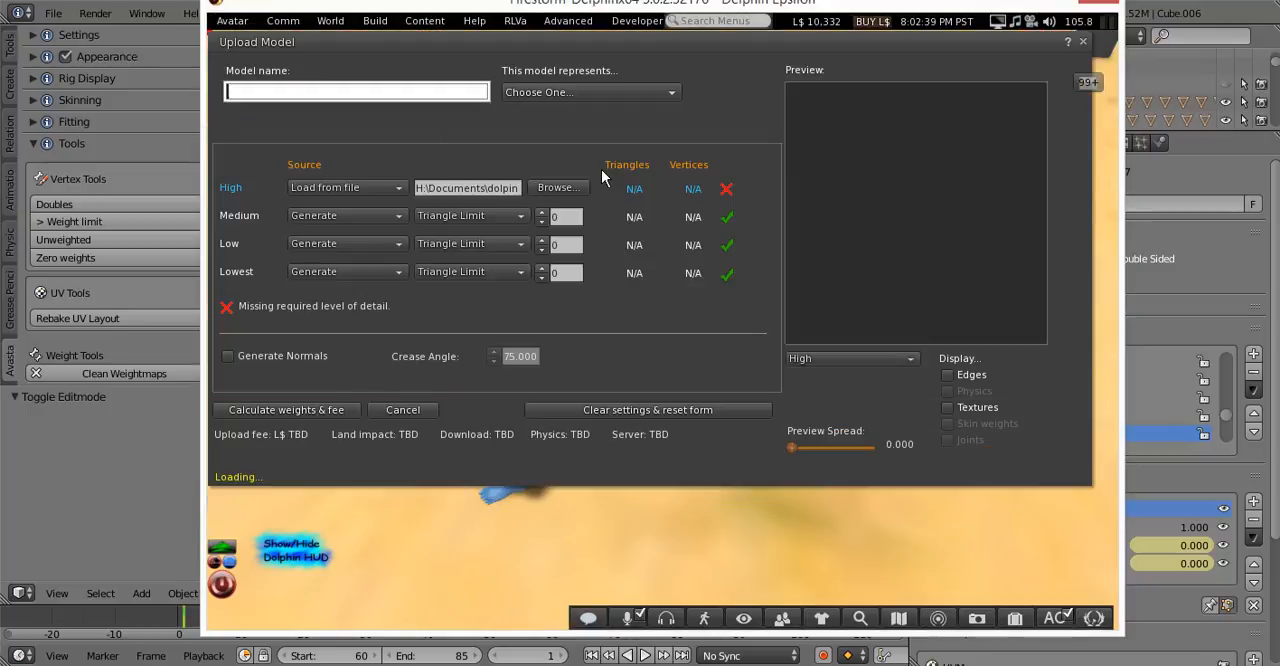
Enable generated normals, skin weight and joint positions for the head model's upload
{"action": "left_click", "coordinate": [263, 357]}
{"action": "left_click", "coordinate": [328, 134]}
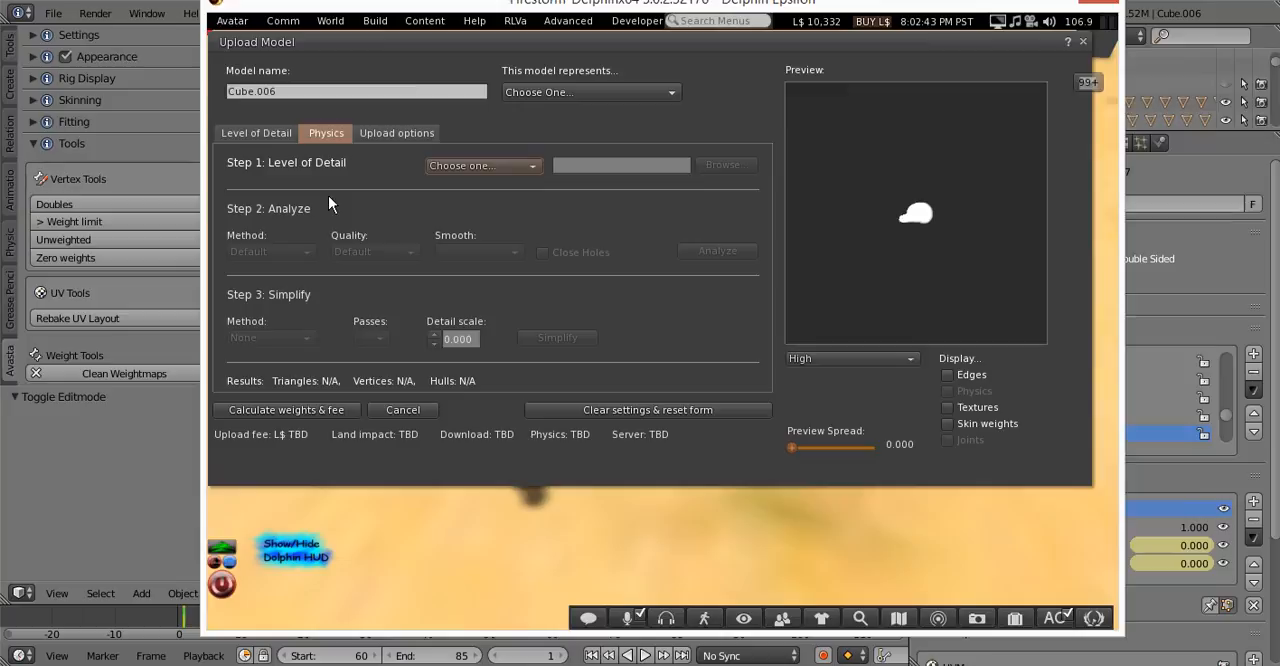
{"action": "left_click", "coordinate": [382, 140]}
{"action": "left_click", "coordinate": [296, 273]}
{"action": "left_click", "coordinate": [296, 298]}
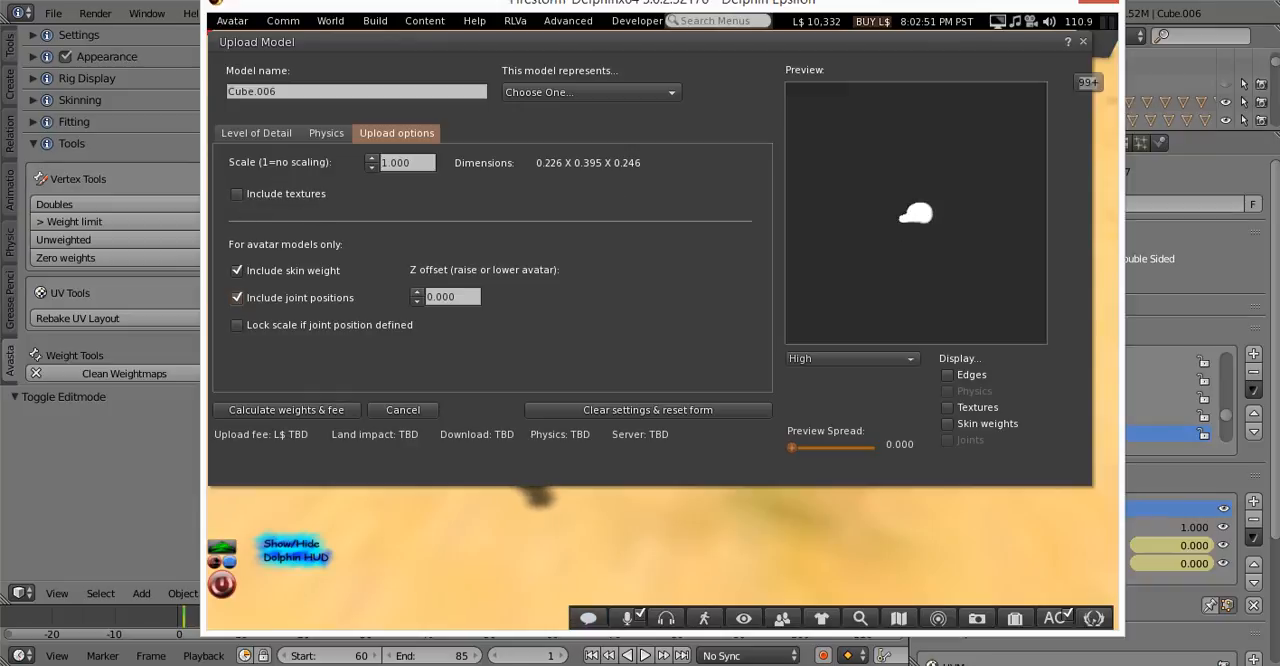
Calculate the weights and fee for the Cube.006 head model and upload it to the simulator
{"action": "scroll", "coordinate": [914, 212], "scroll_direction": "up", "scroll_amount": 8}
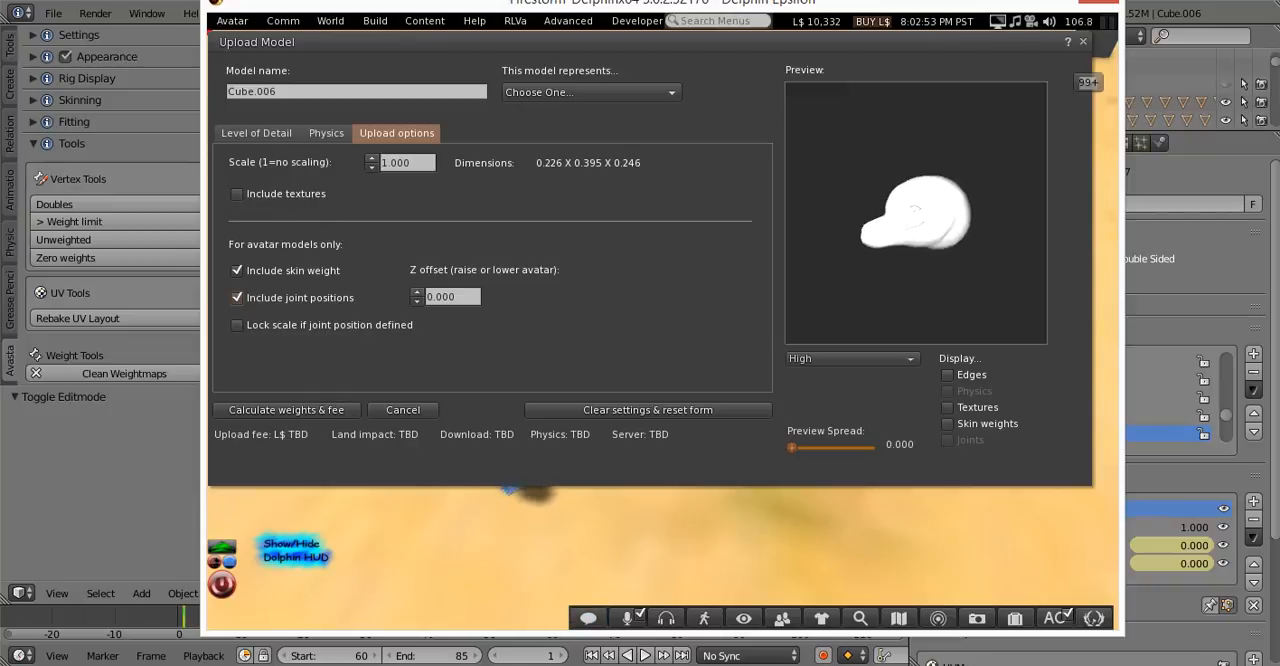
{"action": "left_click", "coordinate": [315, 406]}
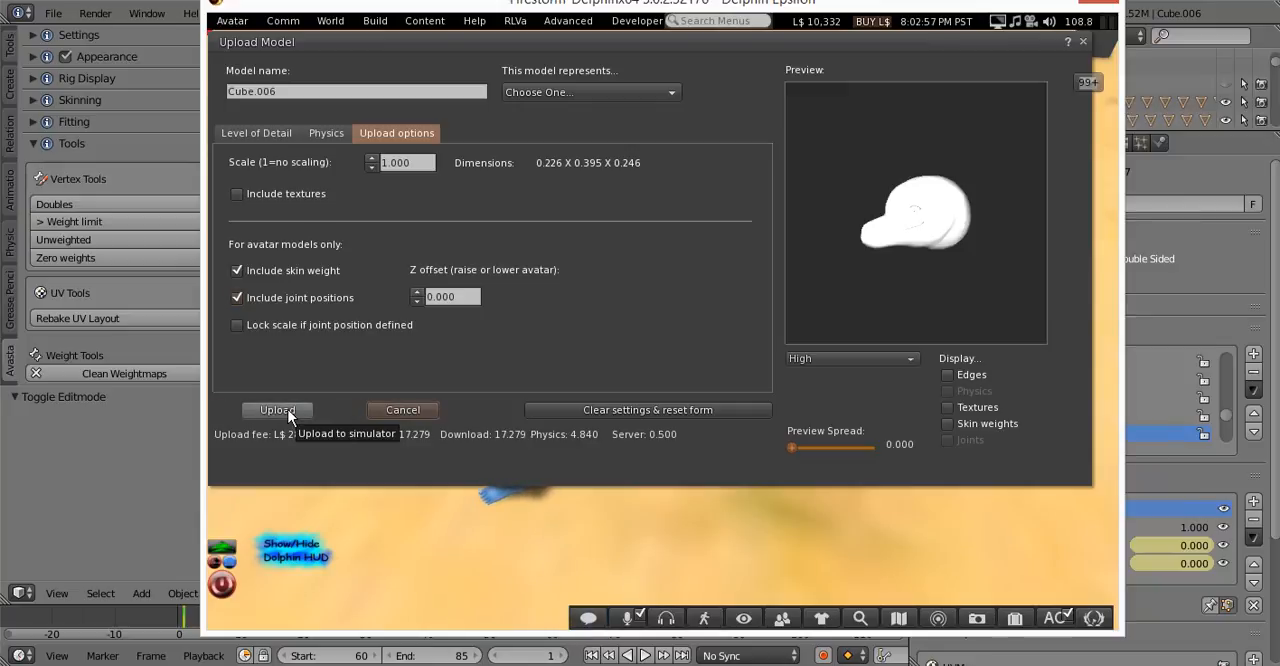
{"action": "left_click", "coordinate": [288, 409]}
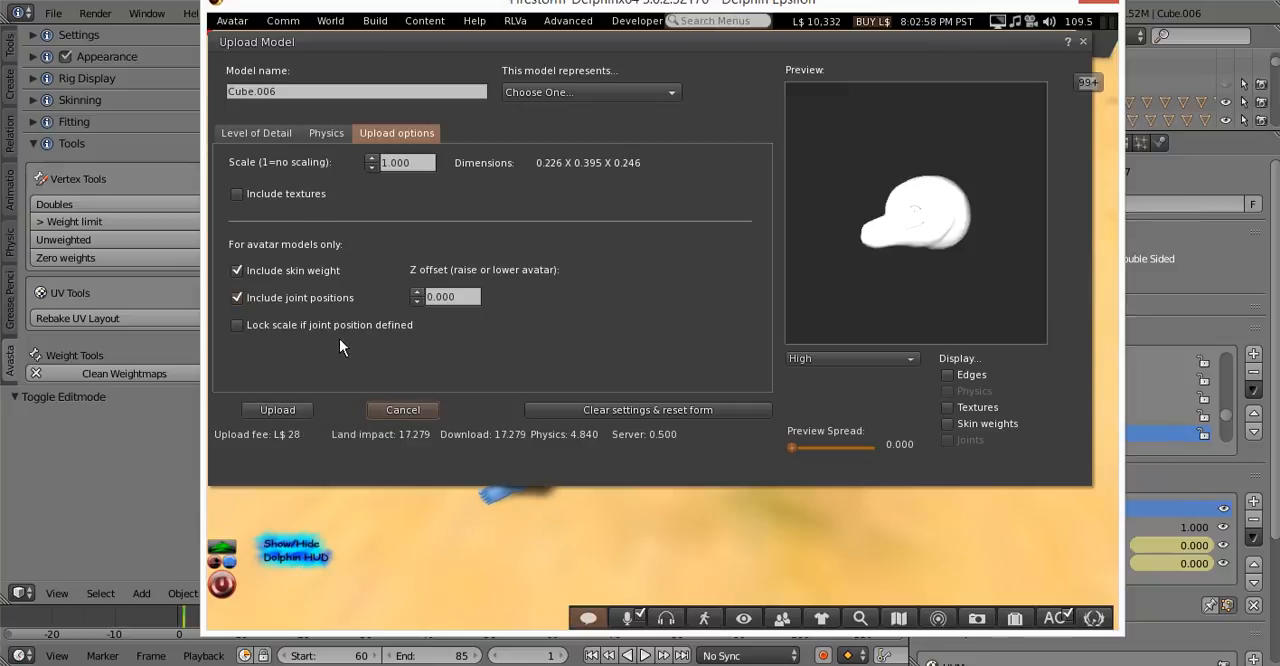
{"action": "left_click", "coordinate": [288, 409]}
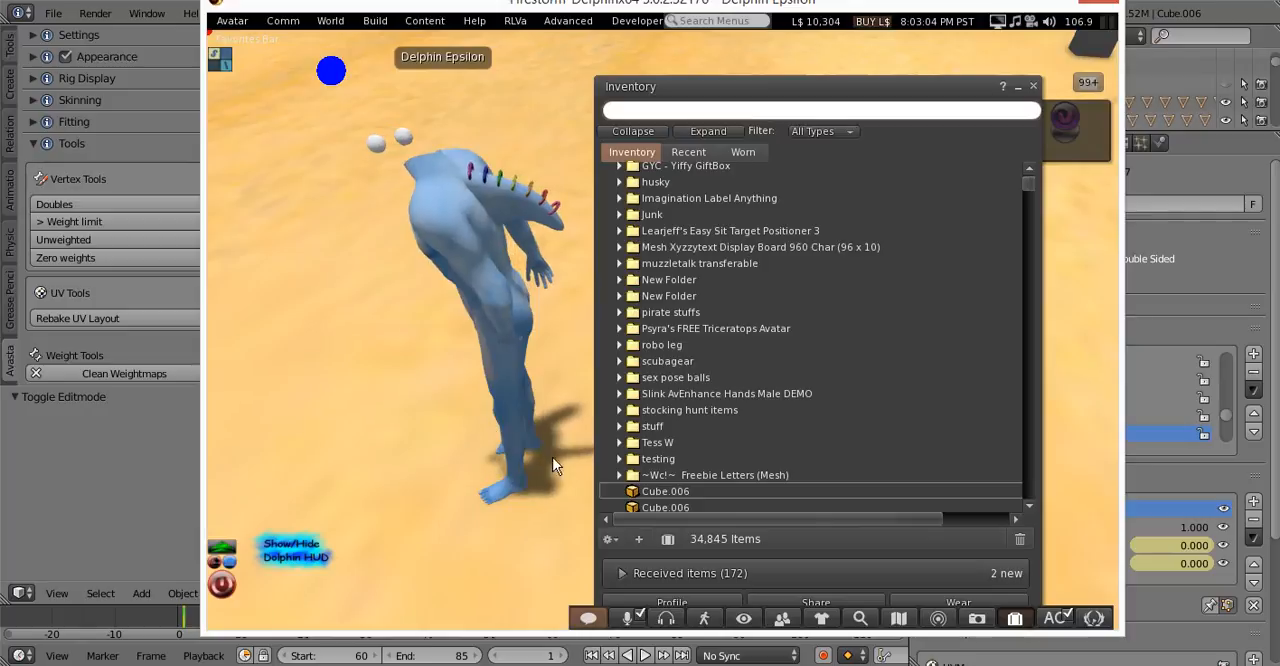
Add the newly uploaded Cube.006 from the inventory to the avatar and inspect the attached head from the side
{"action": "right_click", "coordinate": [630, 489]}
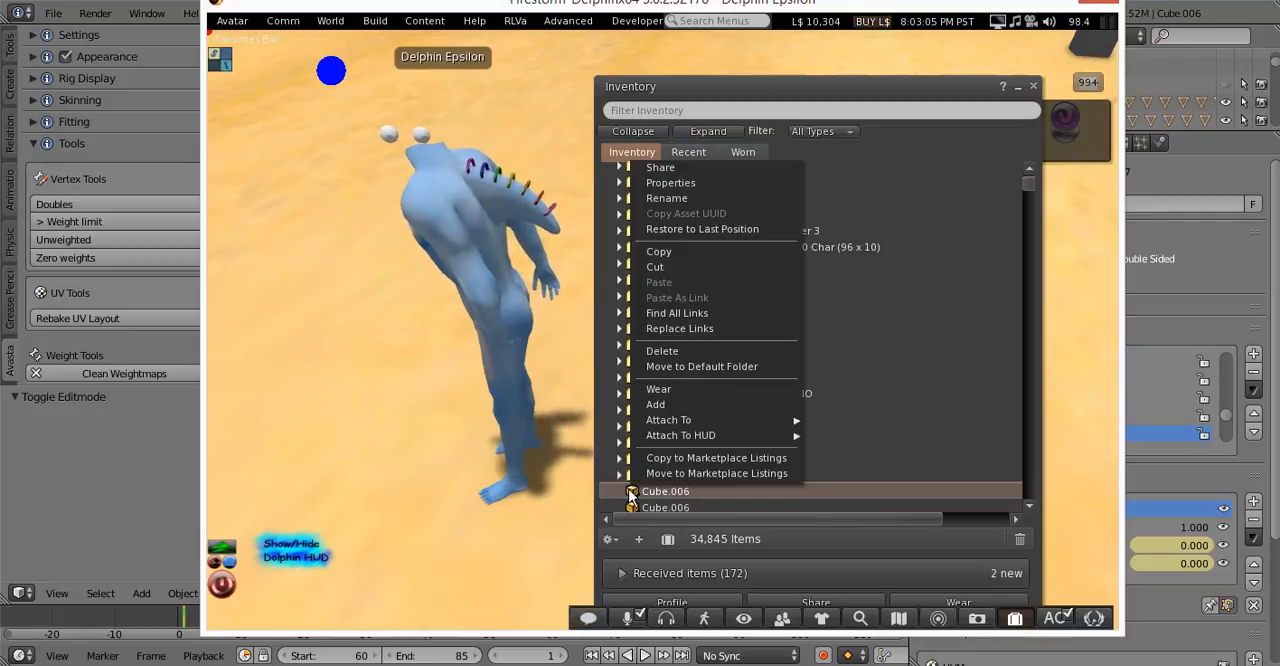
{"action": "left_click", "coordinate": [674, 406]}
{"action": "left_click", "coordinate": [1034, 86]}
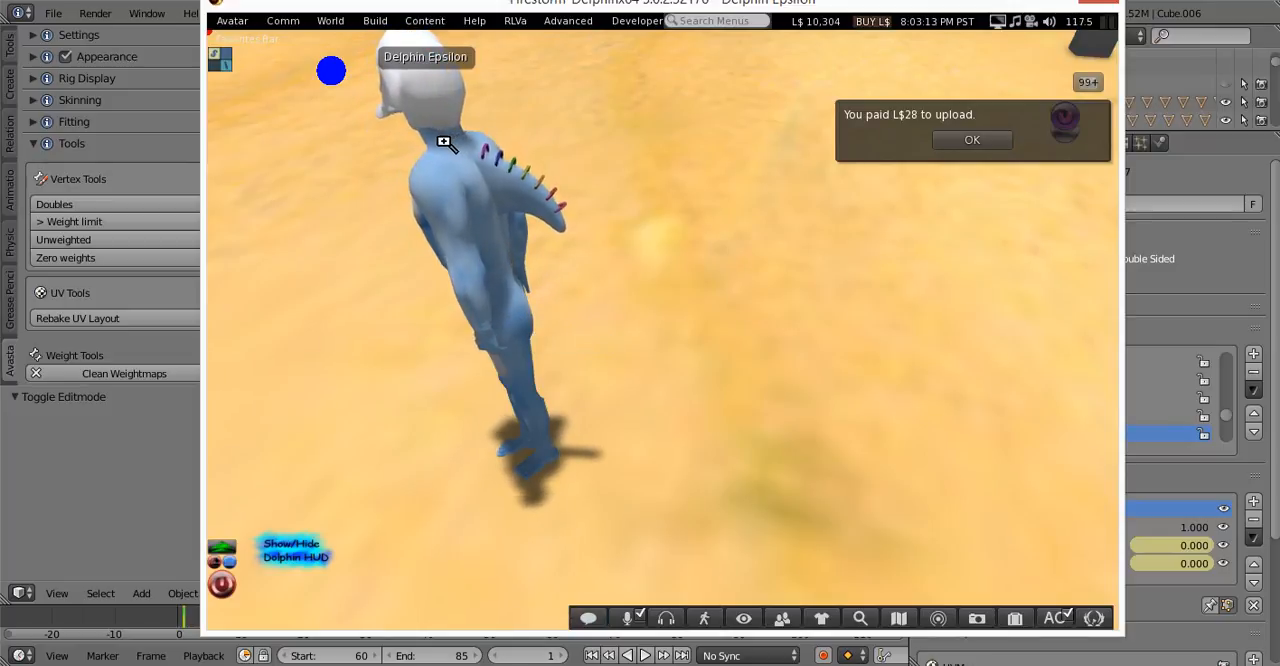
{"action": "mouse_move", "coordinate": [445, 142]}
{"action": "left_mouse_down", "text": "ctrl+alt"}
{"action": "mouse_move", "coordinate": [570, 60]}
{"action": "mouse_move", "coordinate": [730, 64]}
{"action": "mouse_move", "coordinate": [540, 66]}
{"action": "mouse_move", "coordinate": [455, 122]}
{"action": "left_mouse_up", "text": "ctrl+alt"}
{"action": "left_click", "coordinate": [771, 541], "text": "alt"}
{"action": "left_click", "coordinate": [714, 426], "text": "alt"}
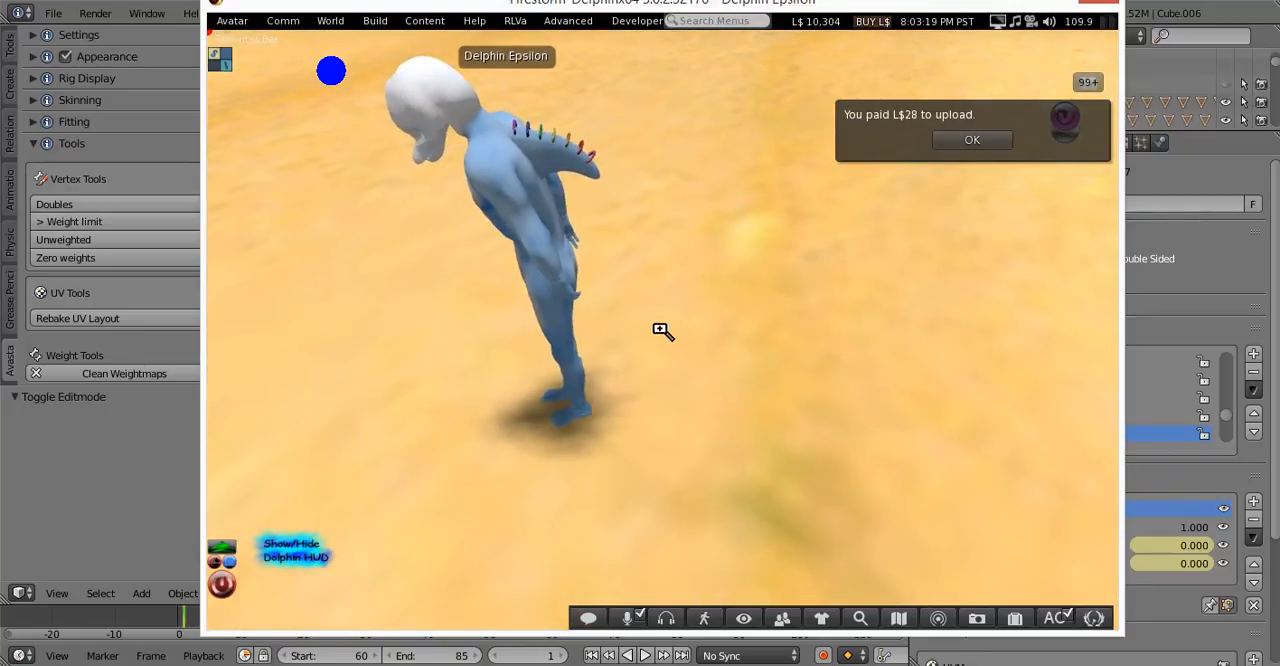
{"action": "left_click", "coordinate": [430, 103], "text": "alt"}
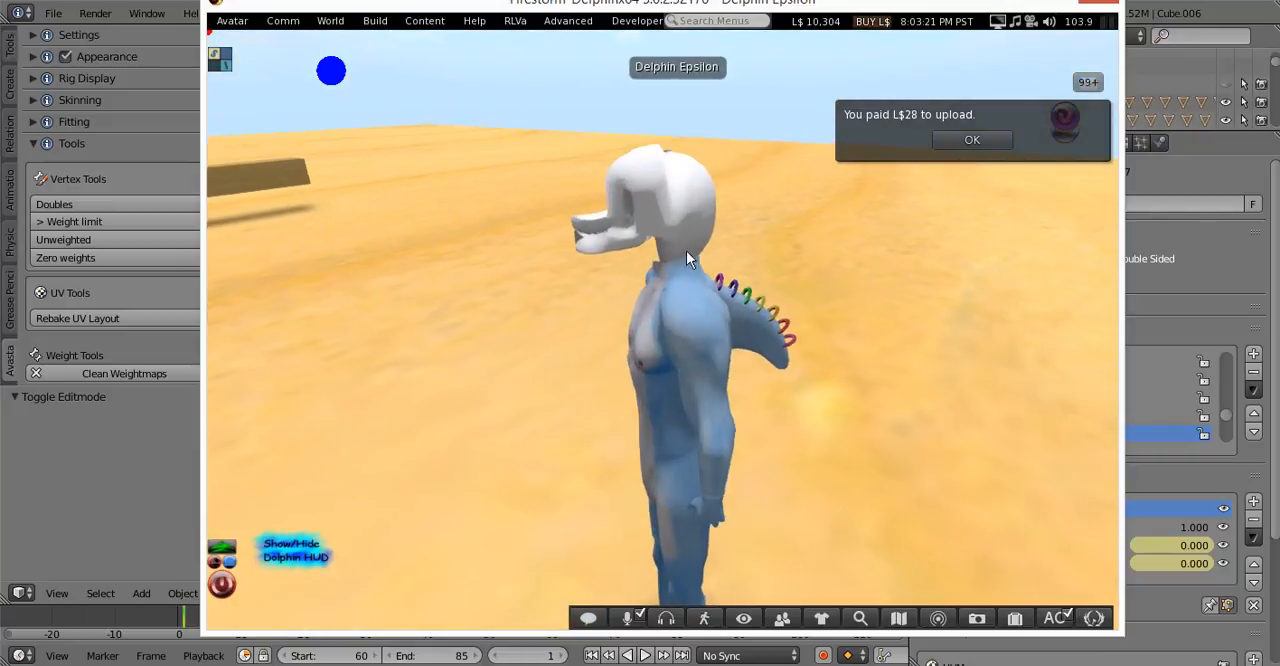
Dismiss the upload payment notice and detach the test head from the avatar
{"action": "left_click", "coordinate": [983, 140]}
{"action": "right_click", "coordinate": [664, 221]}
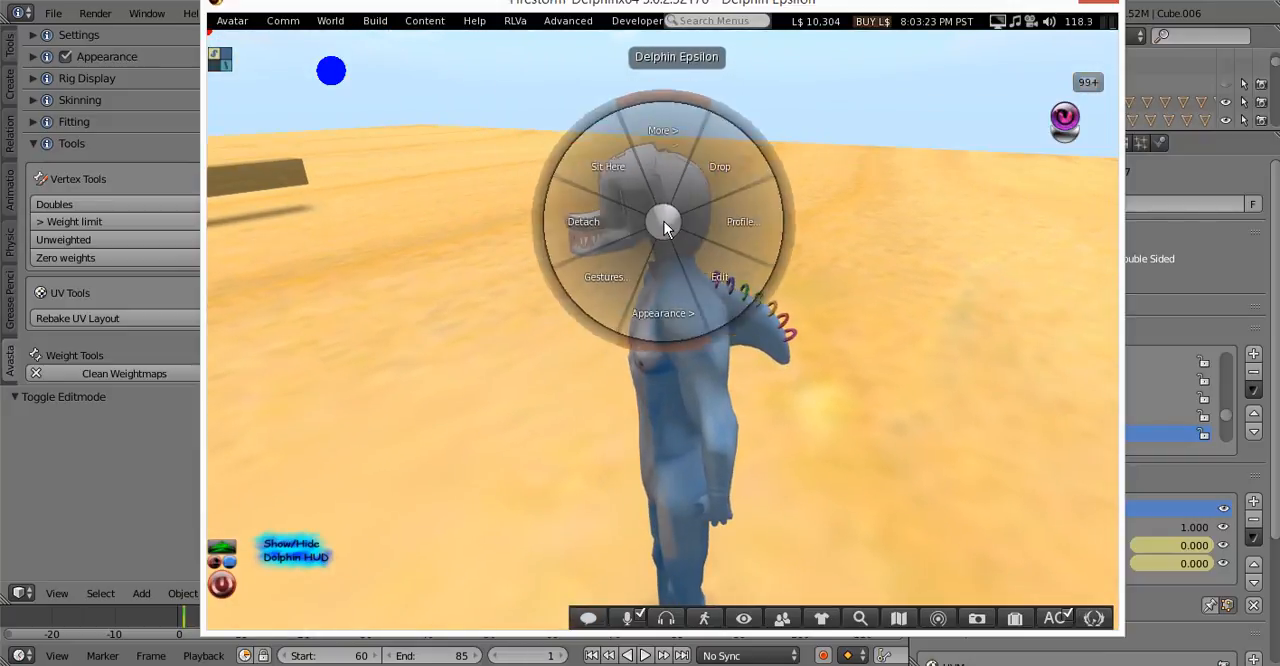
{"action": "left_click", "coordinate": [624, 222]}
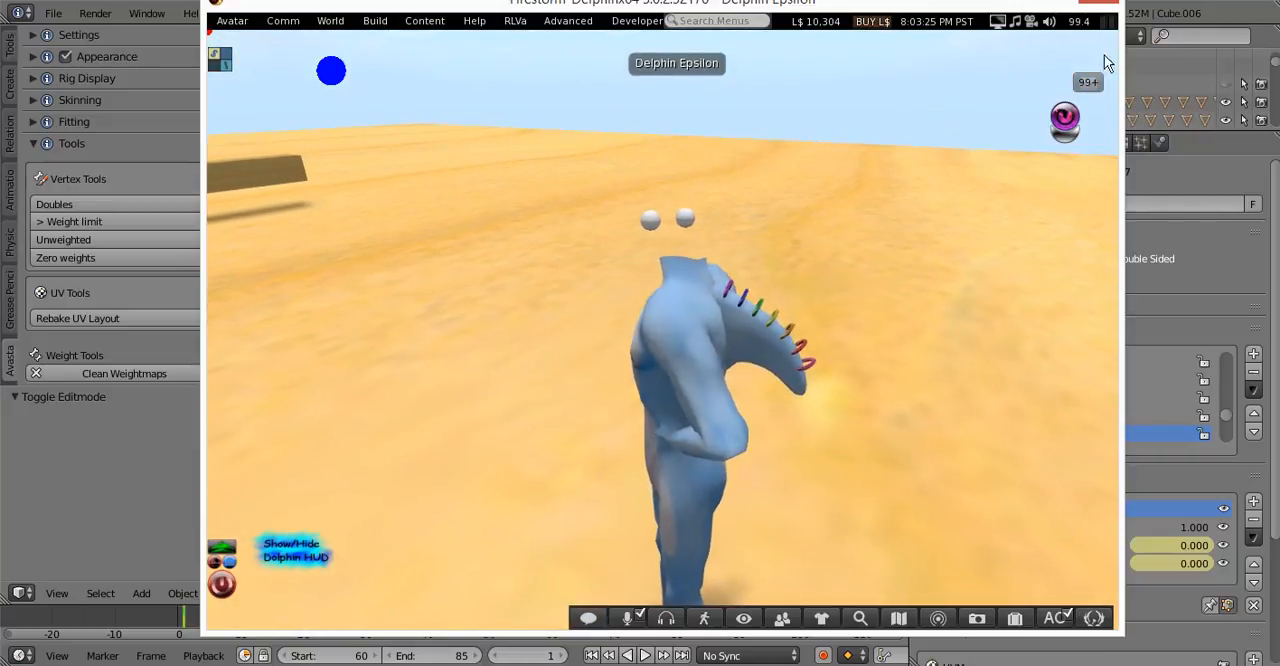
Switch to Blender, put the Avatar.001 armature in Pose Mode and view the mNeck bone's properties
{"action": "left_click", "coordinate": [1159, 1]}
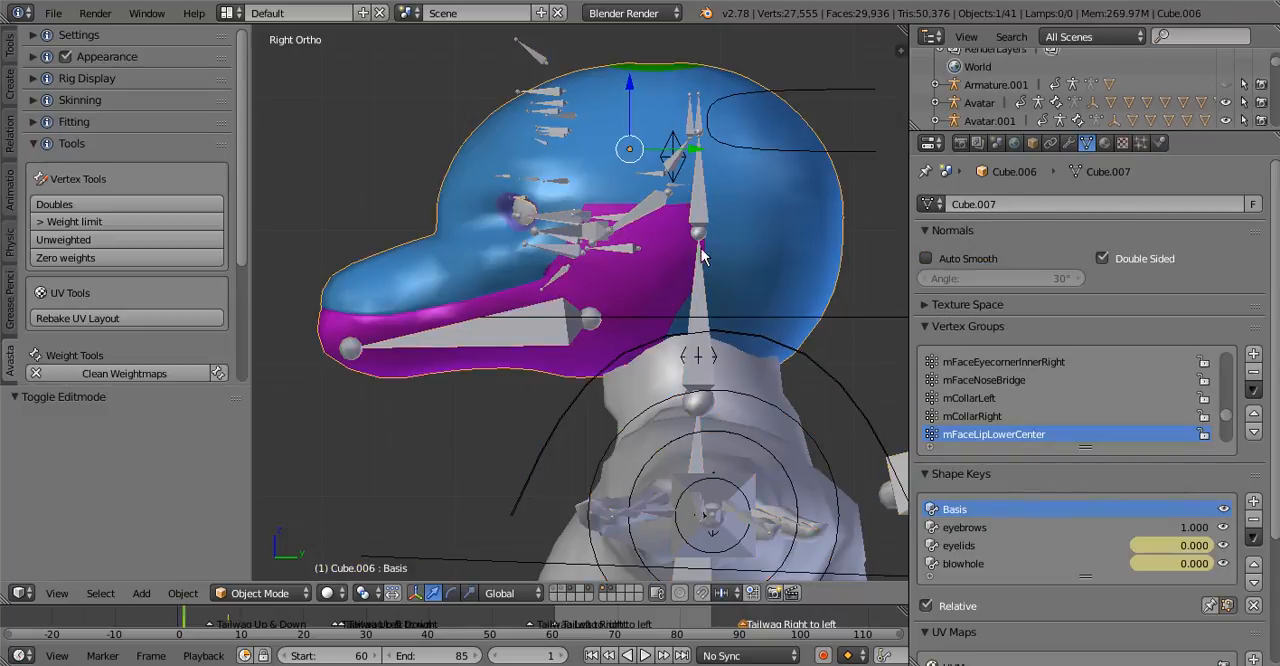
{"action": "right_click", "coordinate": [702, 263]}
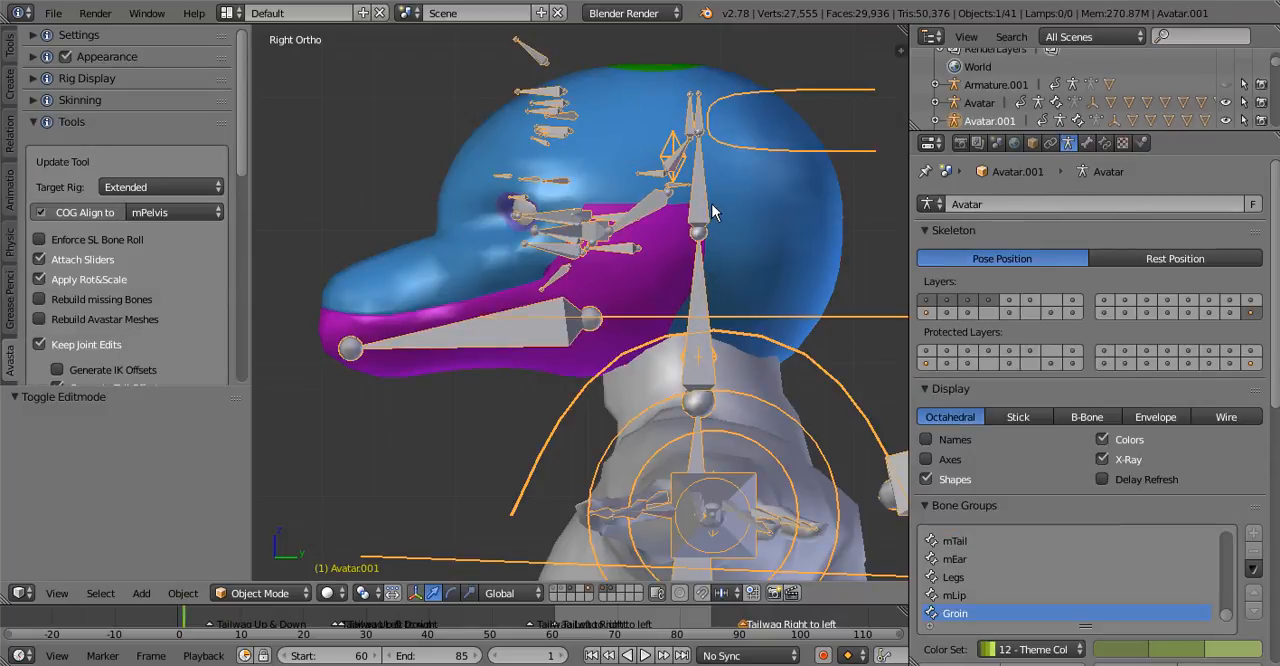
{"action": "left_click", "coordinate": [282, 594]}
{"action": "left_click", "coordinate": [283, 530]}
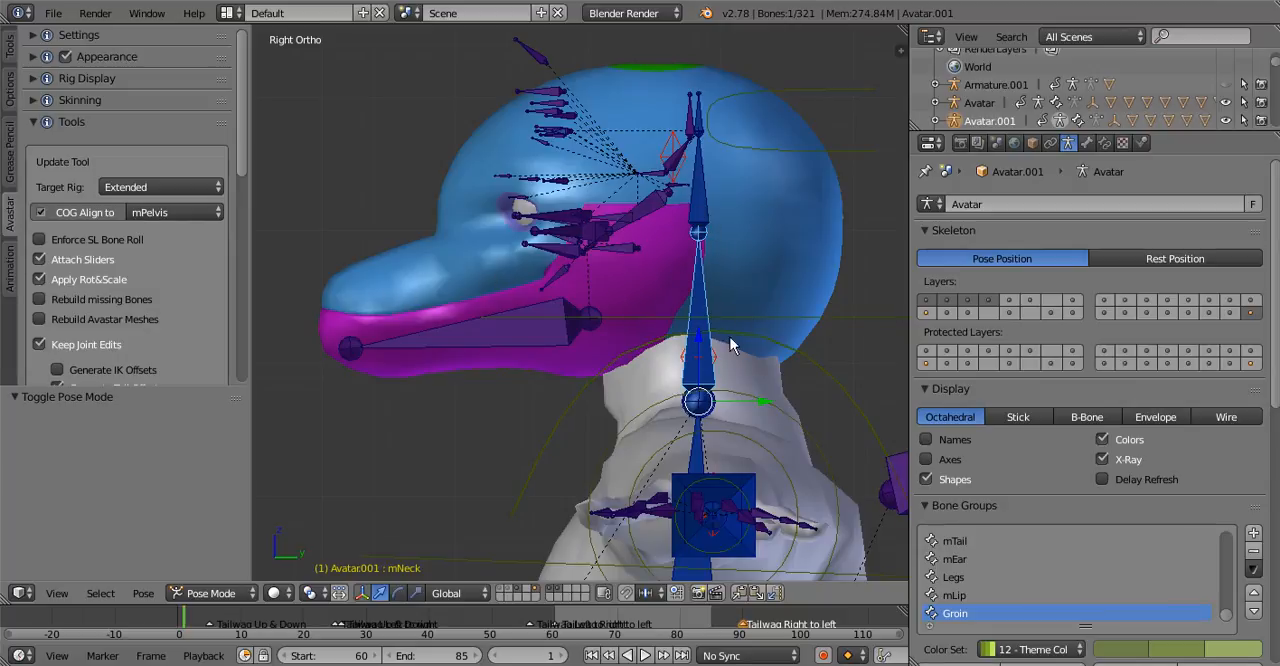
{"action": "left_click", "coordinate": [1088, 144]}
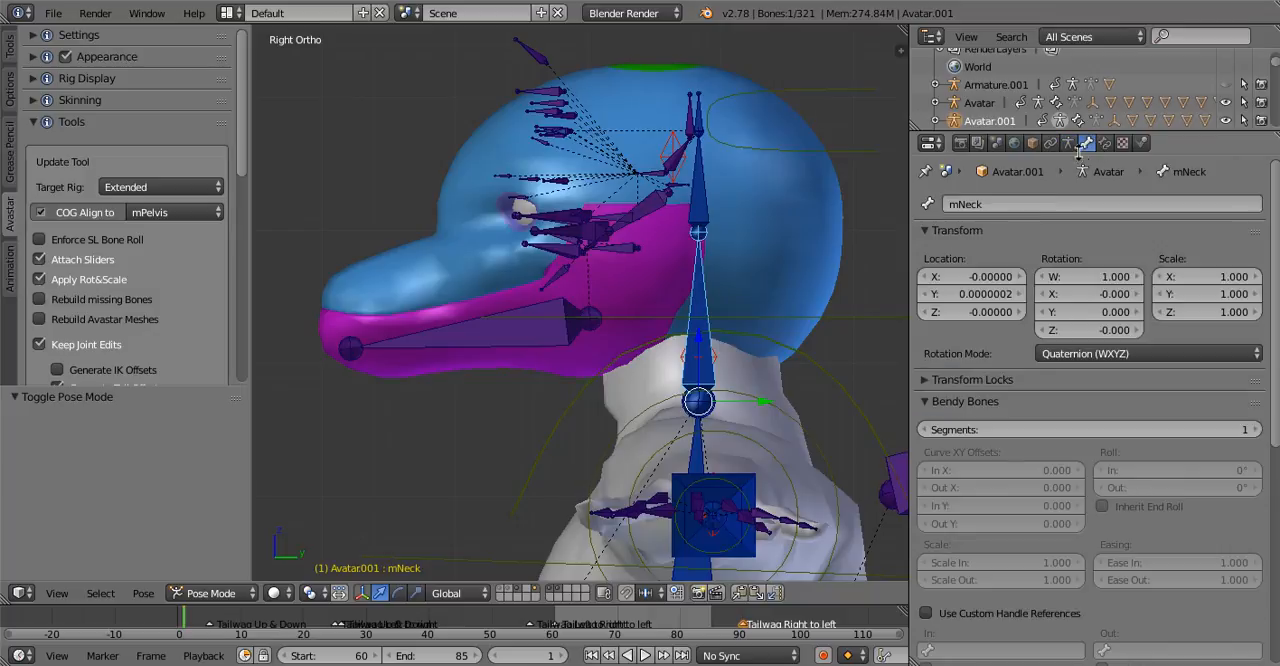
{"action": "left_click", "coordinate": [1069, 144]}
Select the Cube.006 head mesh, show the 3D view's properties and enter Edit Mode with nothing selected
{"action": "right_click", "coordinate": [758, 260]}
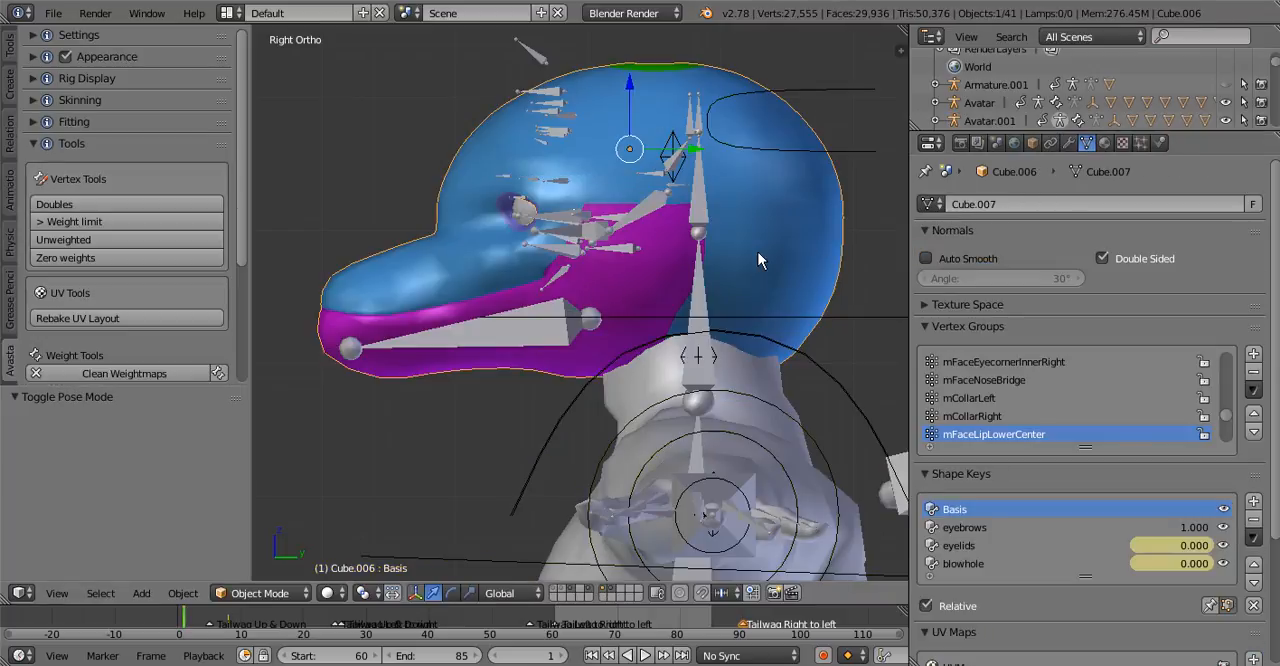
{"action": "key", "text": "n"}
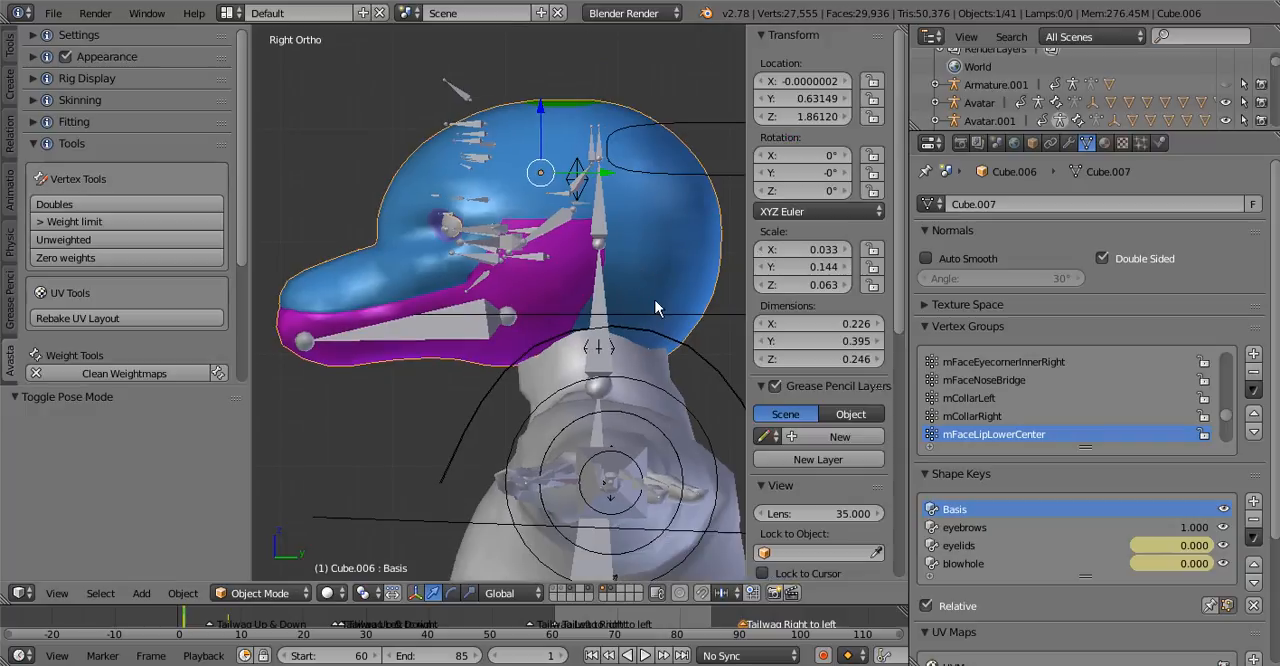
{"action": "key", "text": "Tab"}
{"action": "key", "text": "a"}
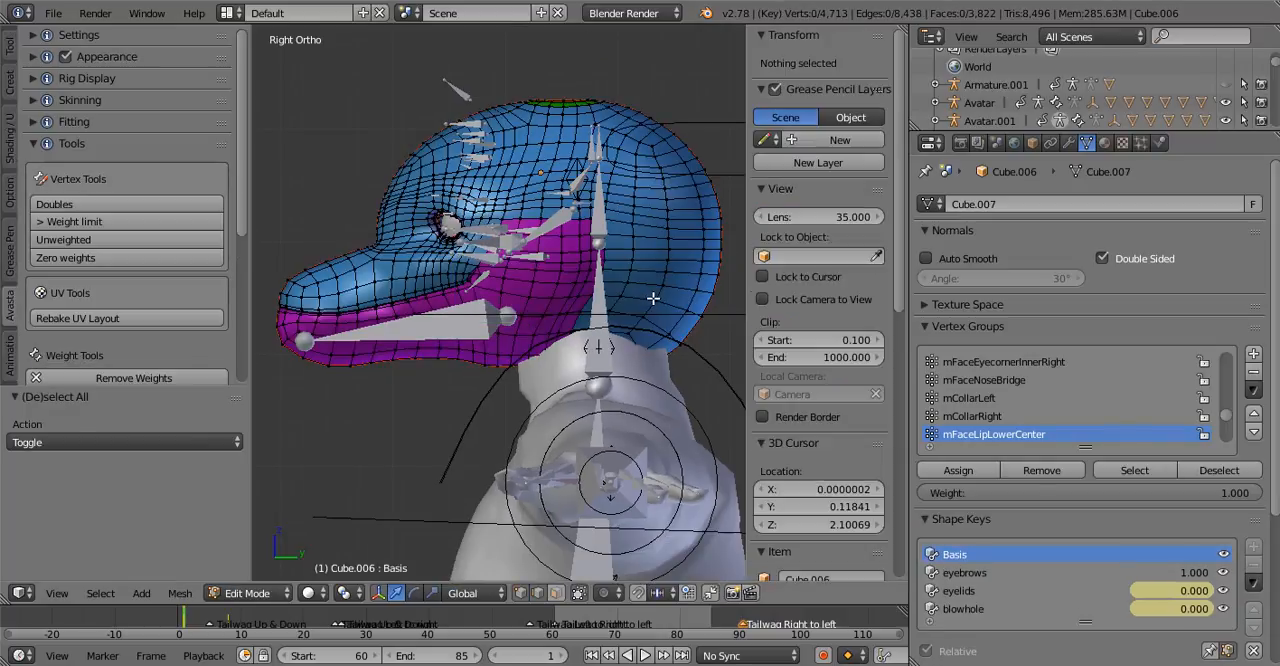
{"action": "right_click", "coordinate": [664, 285]}
{"action": "key", "text": "a"}
{"action": "key", "text": "Tab"}
{"action": "key", "text": "Tab"}
Examine the vertex weights of individual vertices on the back of the head mesh
{"action": "scroll", "coordinate": [795, 358], "scroll_direction": "down", "scroll_amount": 8}
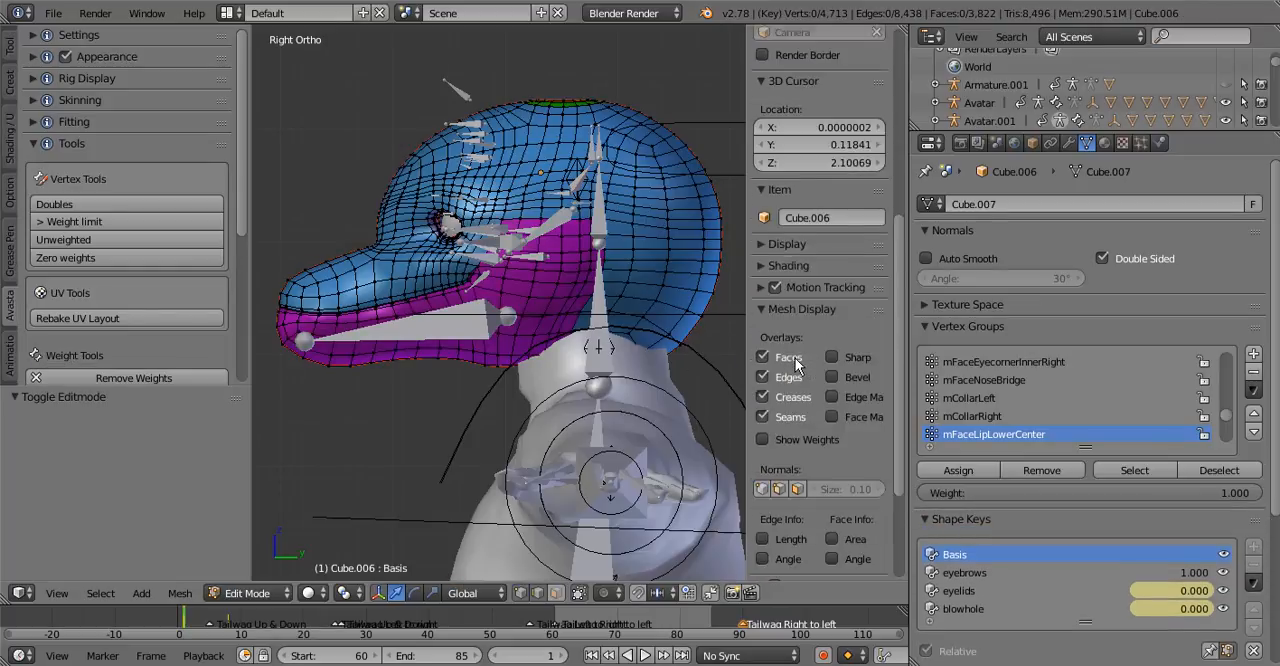
{"action": "scroll", "coordinate": [795, 358], "scroll_direction": "down", "scroll_amount": 4}
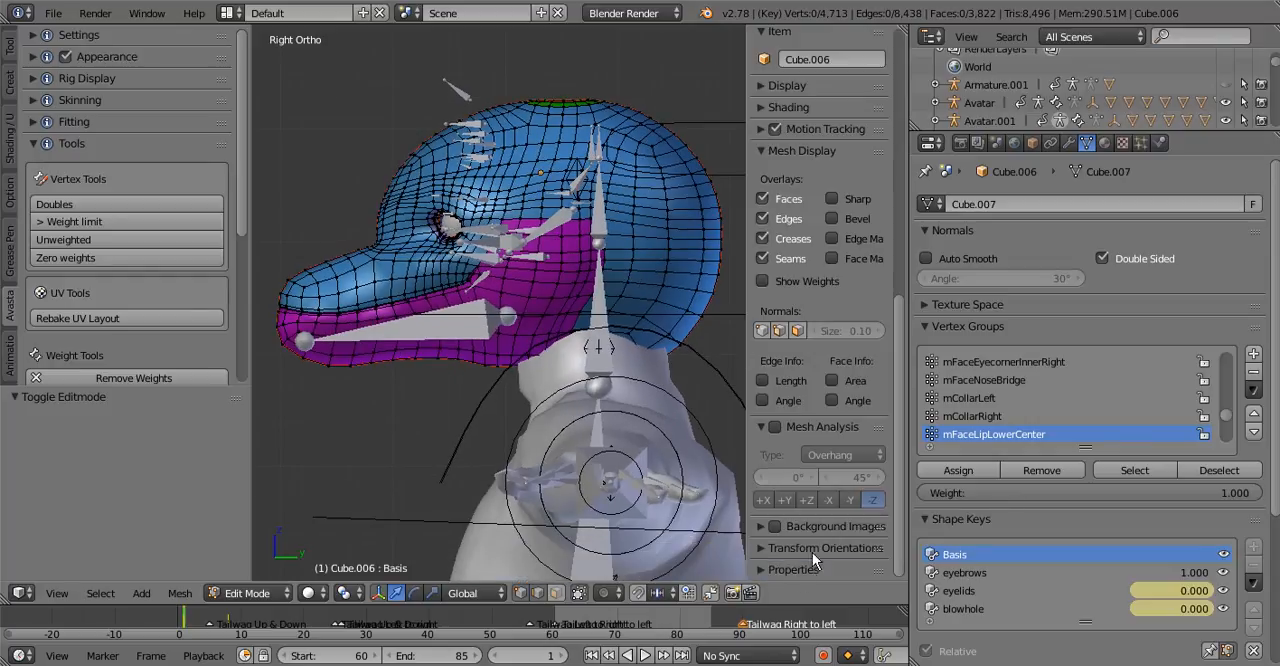
{"action": "right_click", "coordinate": [635, 260]}
{"action": "mouse_move", "coordinate": [890, 337]}
{"action": "left_mouse_down"}
{"action": "mouse_move", "coordinate": [904, 271]}
{"action": "mouse_move", "coordinate": [899, 167]}
{"action": "left_mouse_up"}
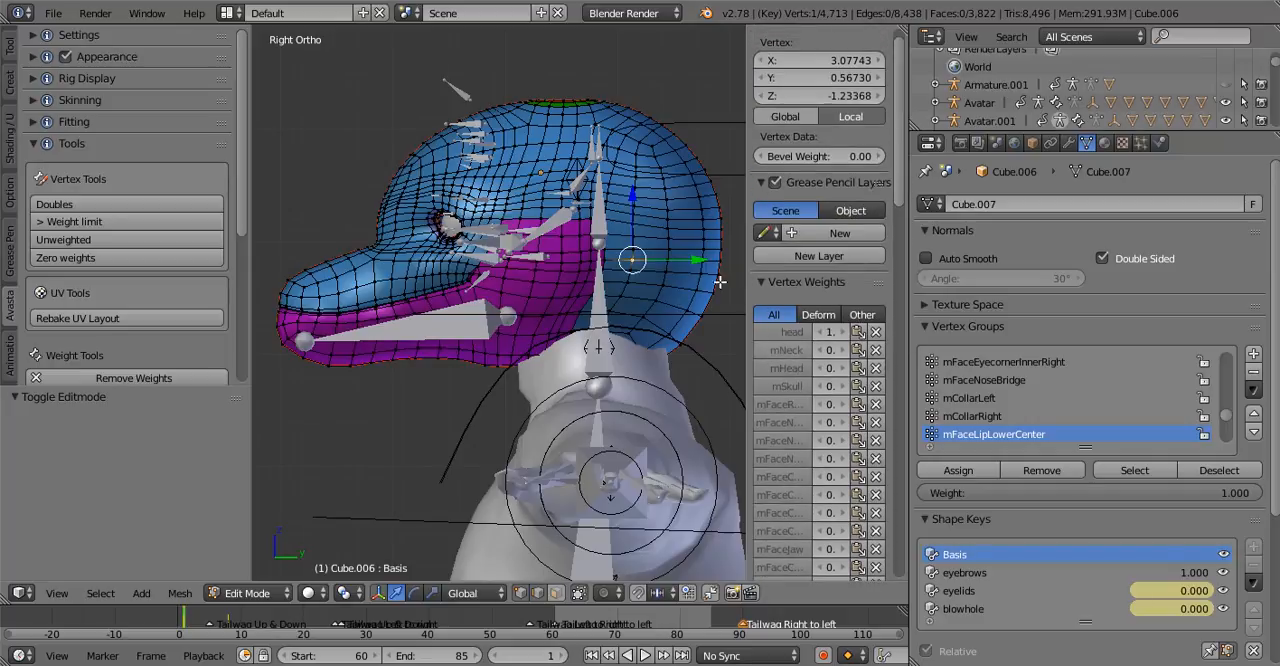
{"action": "key", "text": "a"}
{"action": "key", "text": "a"}
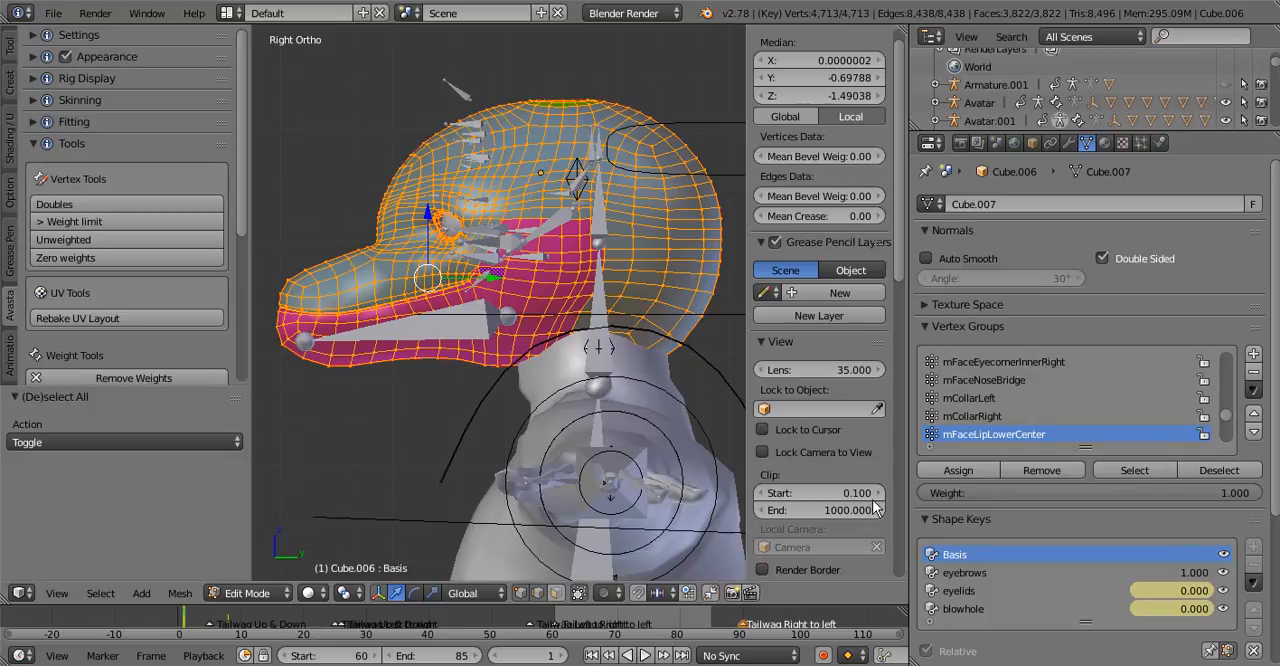
{"action": "left_click_drag", "start_coordinate": [902, 257], "coordinate": [876, 364]}
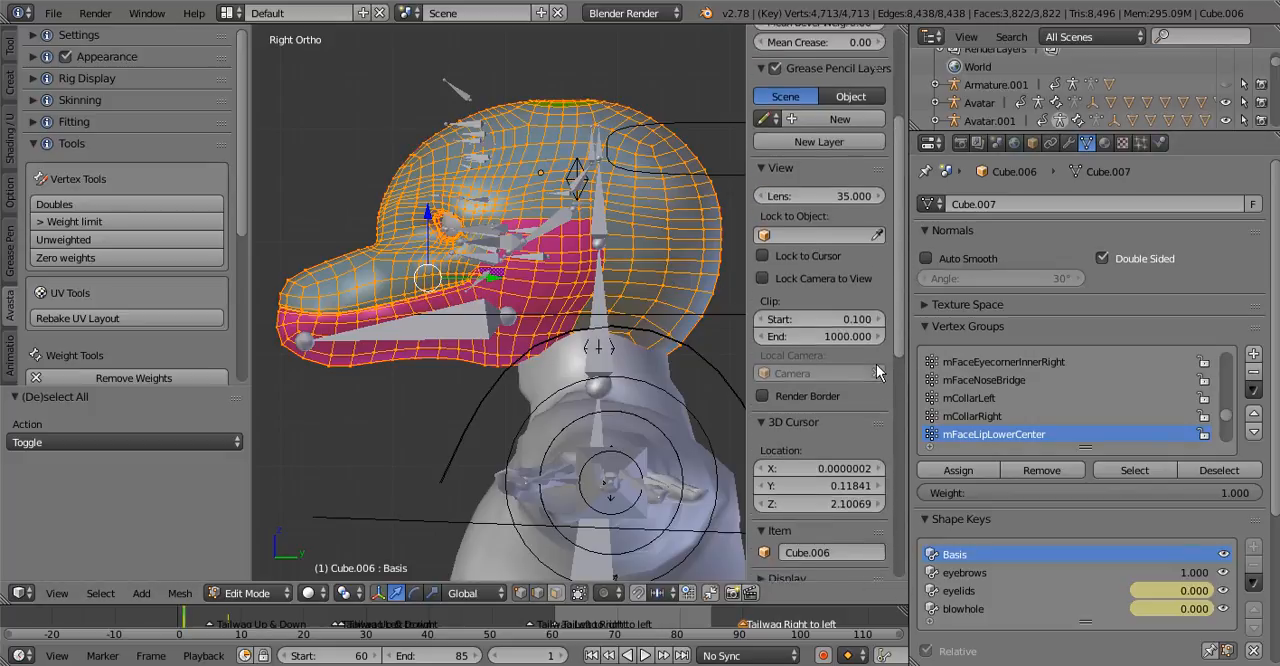
{"action": "scroll", "coordinate": [876, 372], "scroll_direction": "down", "scroll_amount": 2}
{"action": "right_click", "coordinate": [672, 290]}
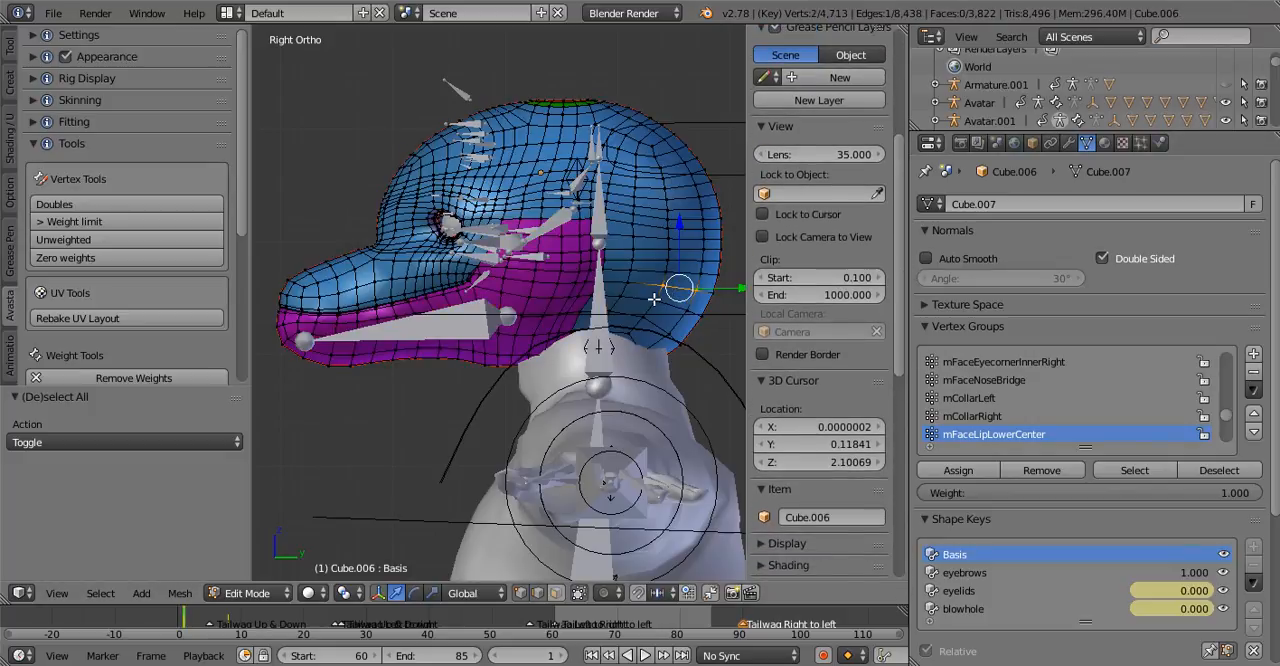
{"action": "right_click", "coordinate": [654, 299]}
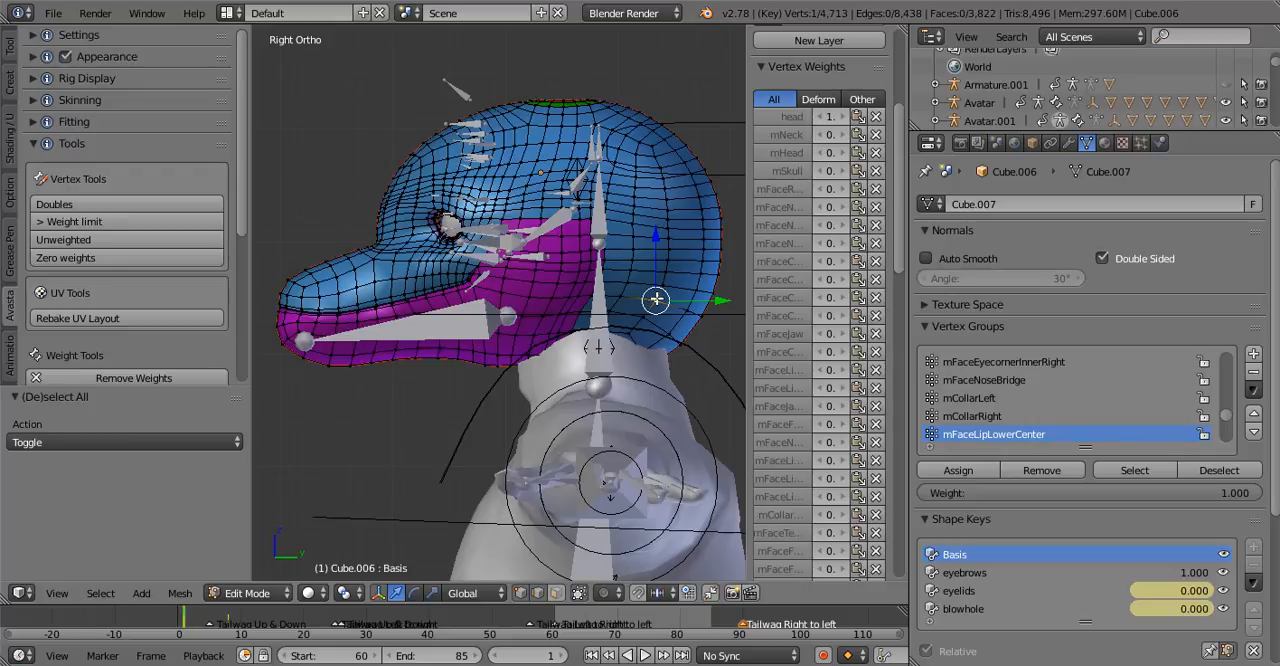
Select all head vertices with one at the back active, and make mNeck the active vertex group
{"action": "key", "text": "a"}
{"action": "key", "text": "a"}
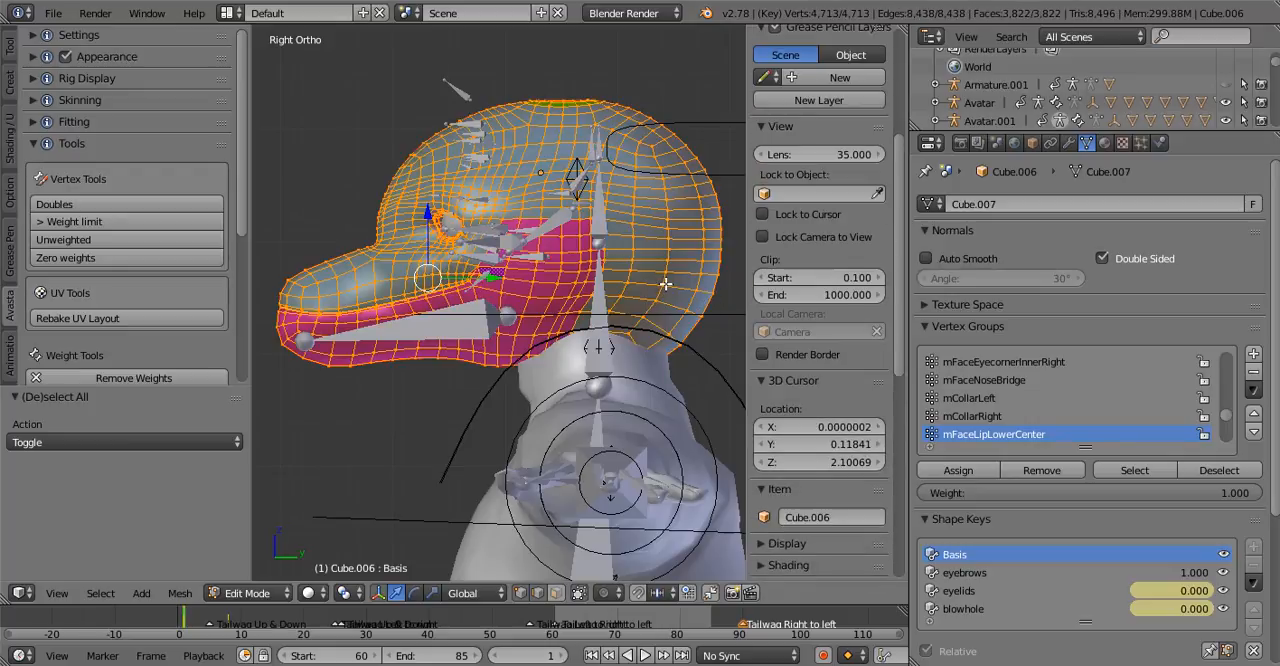
{"action": "right_click", "coordinate": [665, 284], "text": "shift"}
{"action": "right_click", "coordinate": [665, 284], "text": "shift"}
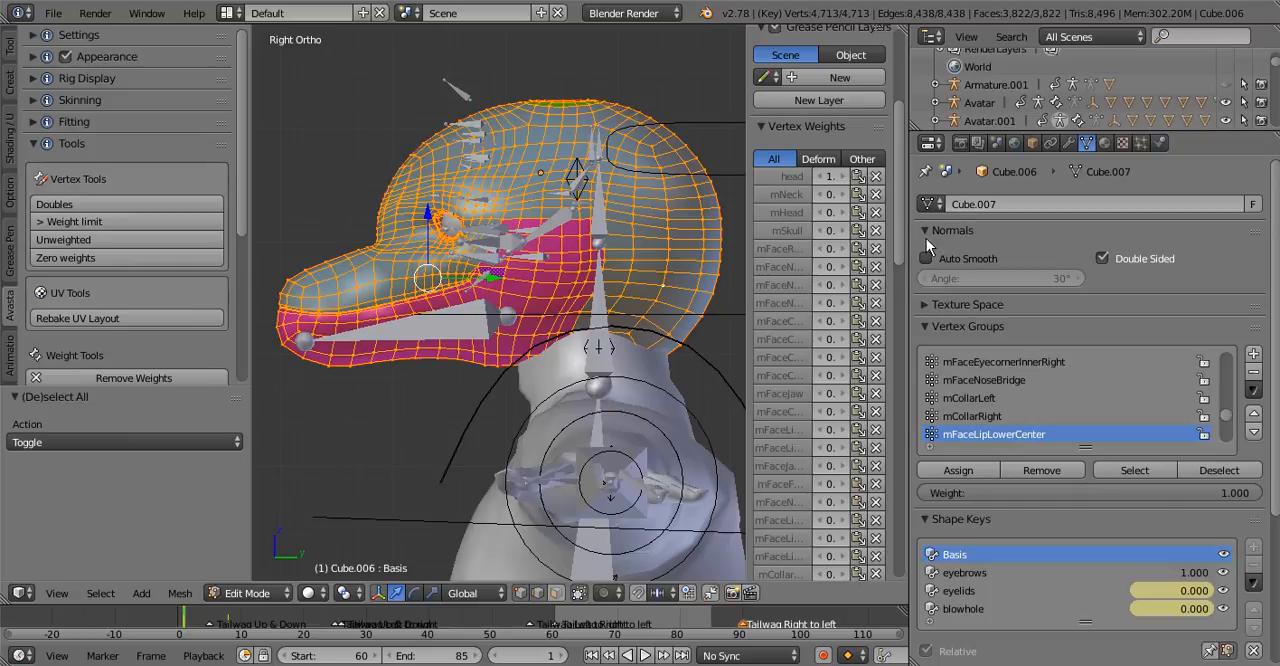
{"action": "left_click_drag", "start_coordinate": [1227, 416], "coordinate": [1214, 390]}
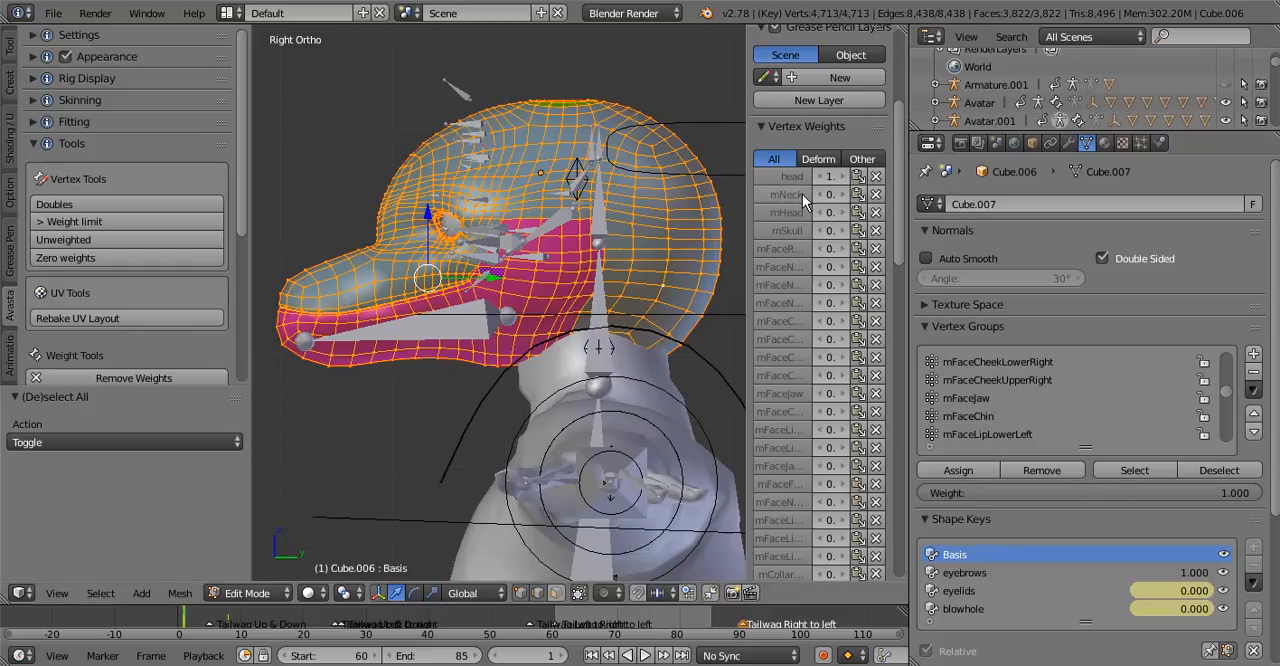
{"action": "left_click", "coordinate": [773, 194]}
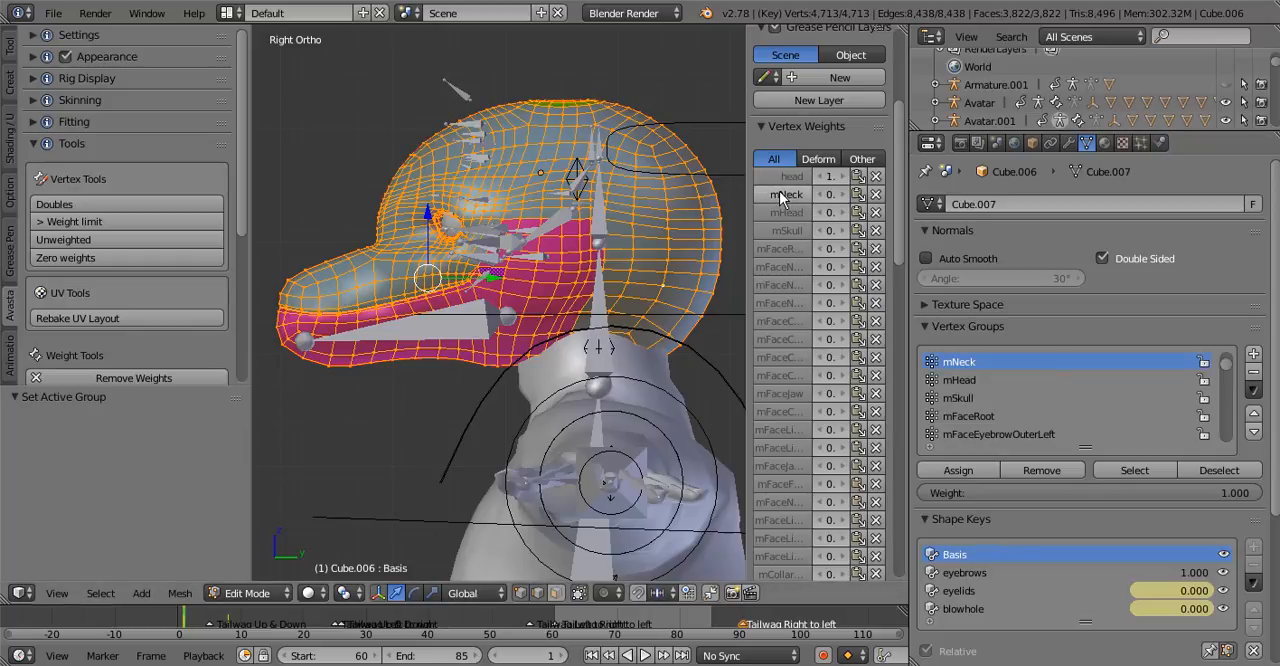
Remove all selected vertices of the head mesh from the mNeck vertex group
{"action": "left_click", "coordinate": [1042, 468]}
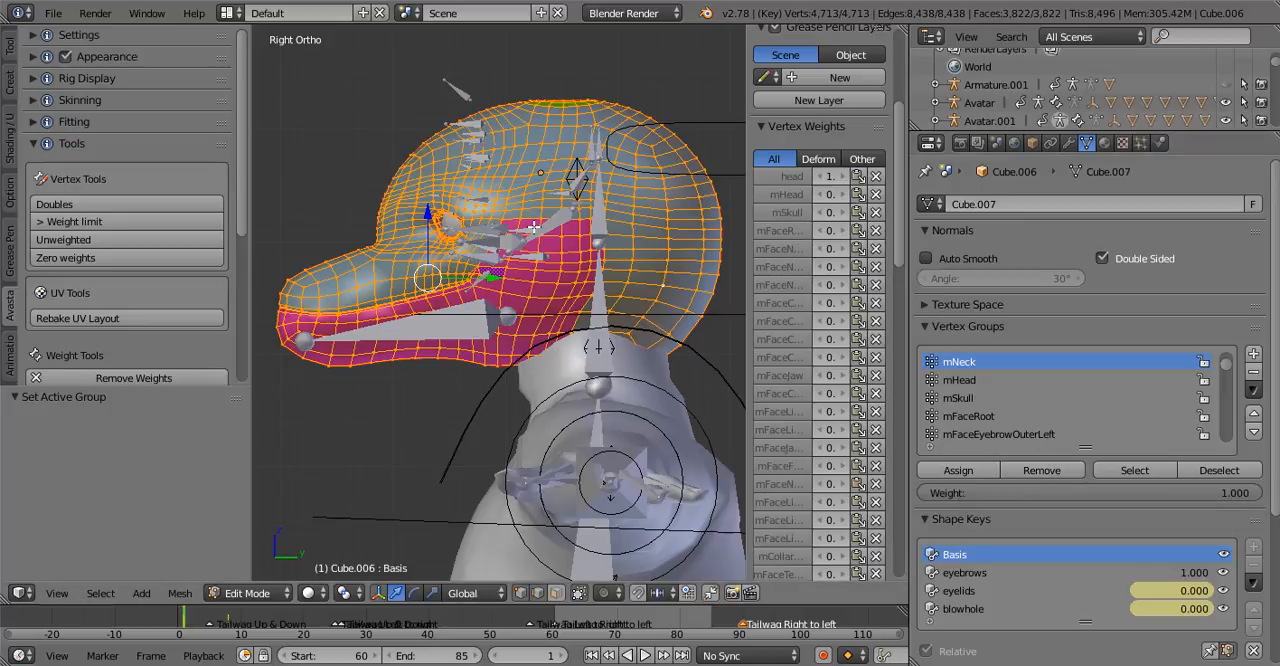
{"action": "key", "text": "ctrl+z"}
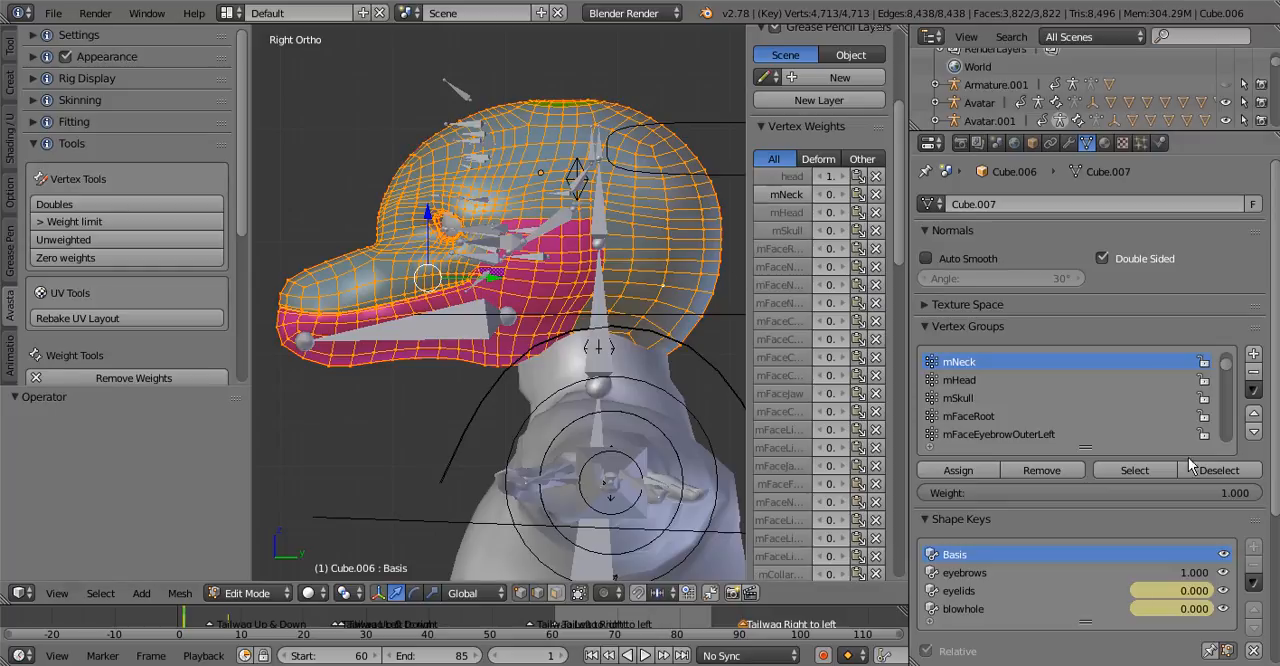
{"action": "left_click", "coordinate": [1143, 473]}
{"action": "left_click", "coordinate": [1074, 471]}
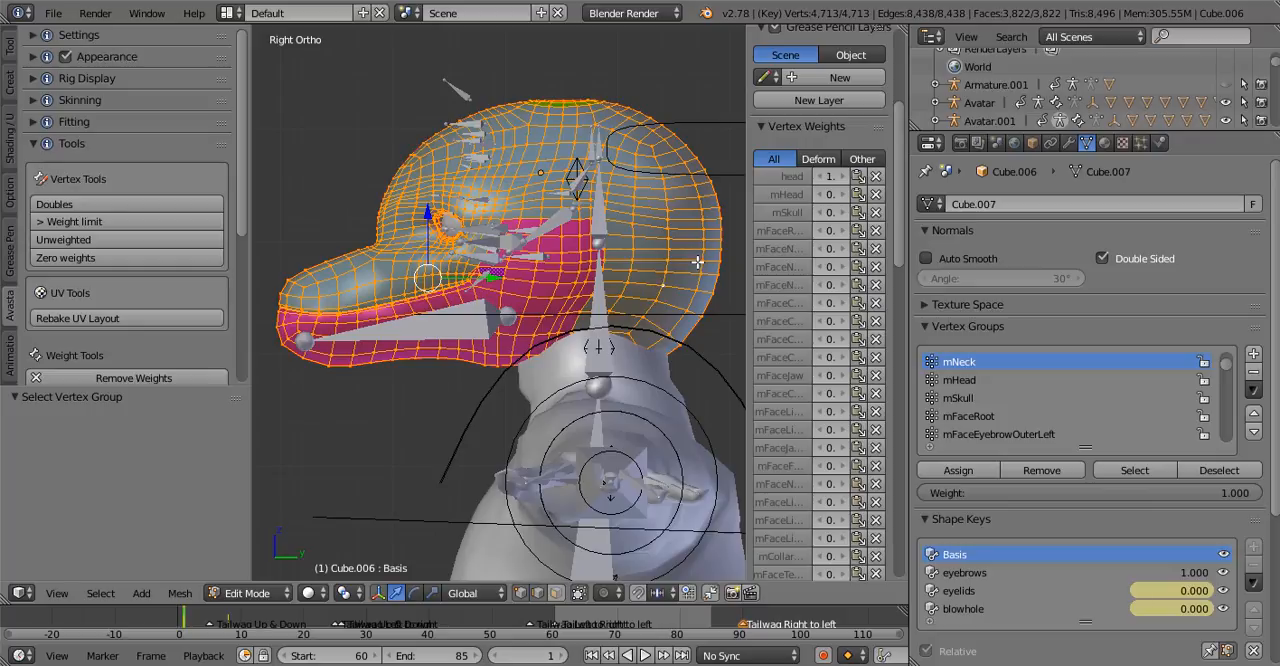
Leave Edit Mode, make mHead the armature's active bone, and put the Cube.006 head mesh in Weight Paint mode
{"action": "key", "text": "Tab"}
{"action": "right_click", "coordinate": [603, 222]}
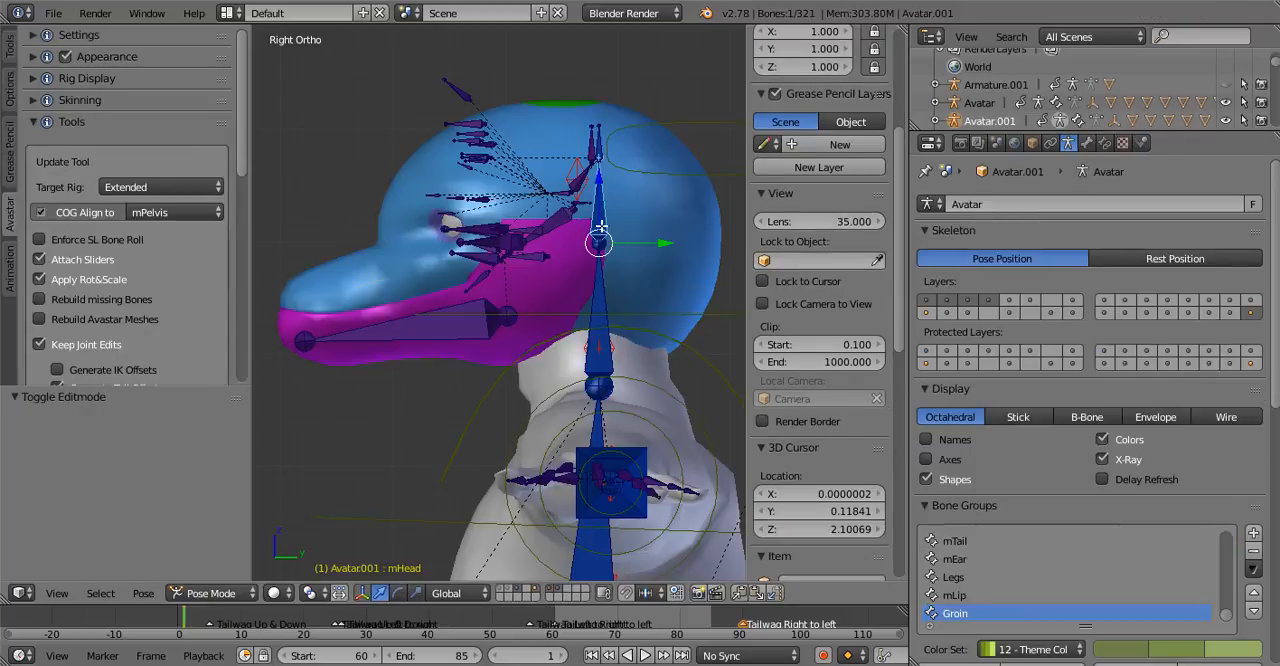
{"action": "key", "text": "Tab"}
{"action": "key", "text": "ctrl+Tab"}
{"action": "right_click", "coordinate": [533, 281]}
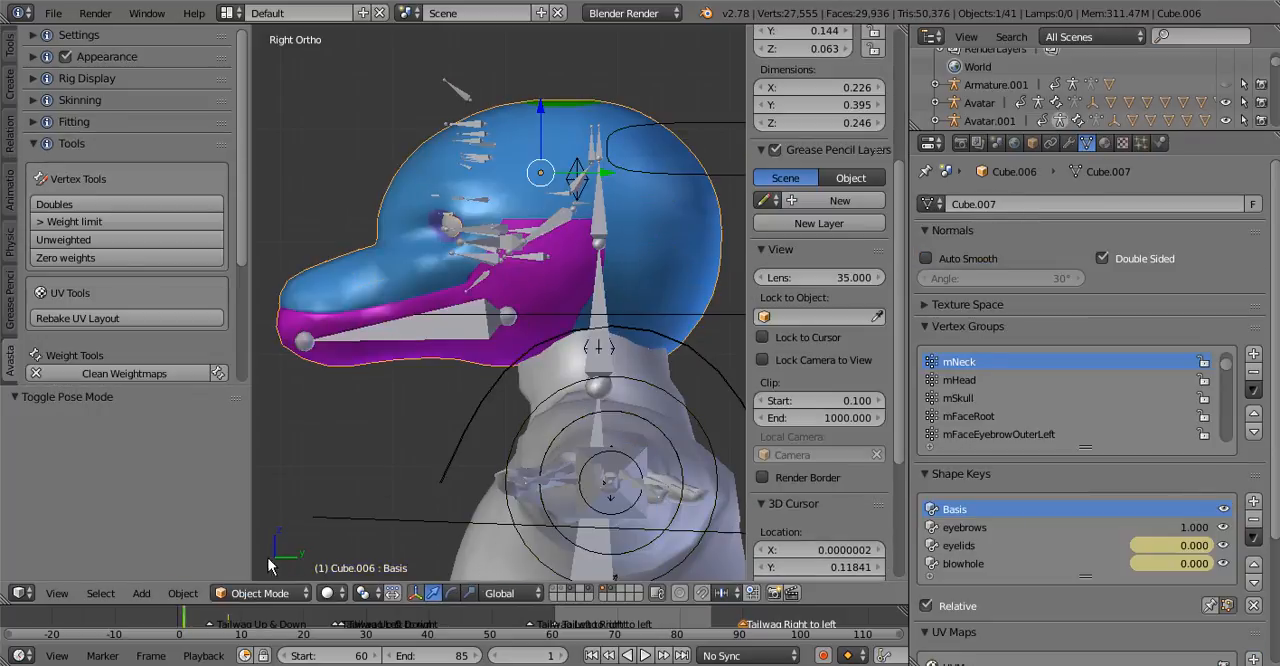
{"action": "left_click", "coordinate": [265, 593]}
{"action": "left_click", "coordinate": [271, 496]}
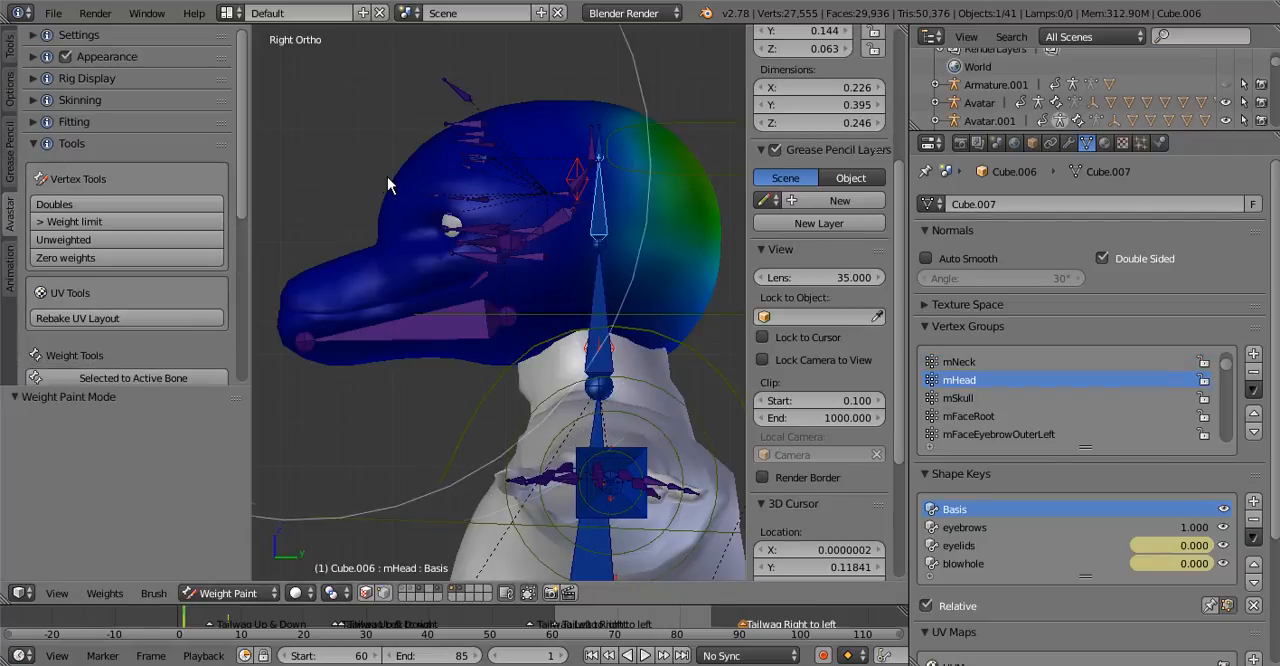
Find the head mesh's zero-weight vertices and turn vertex selection masking off again
{"action": "key", "text": "a"}
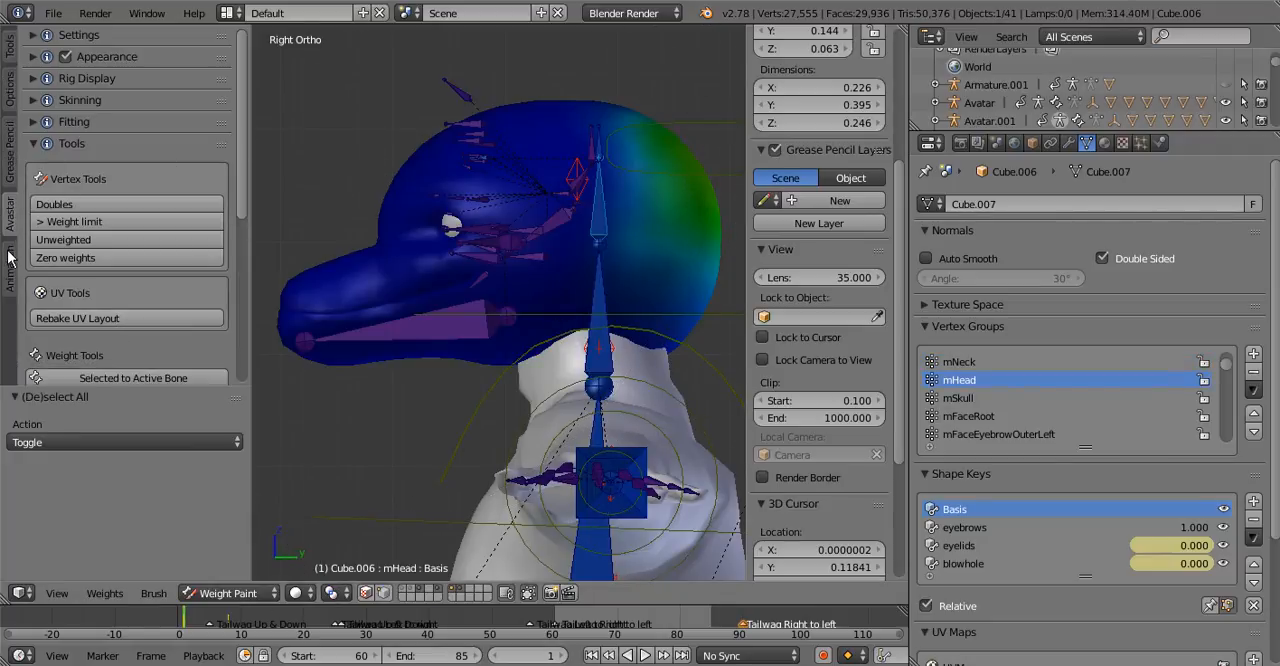
{"action": "left_click", "coordinate": [134, 256]}
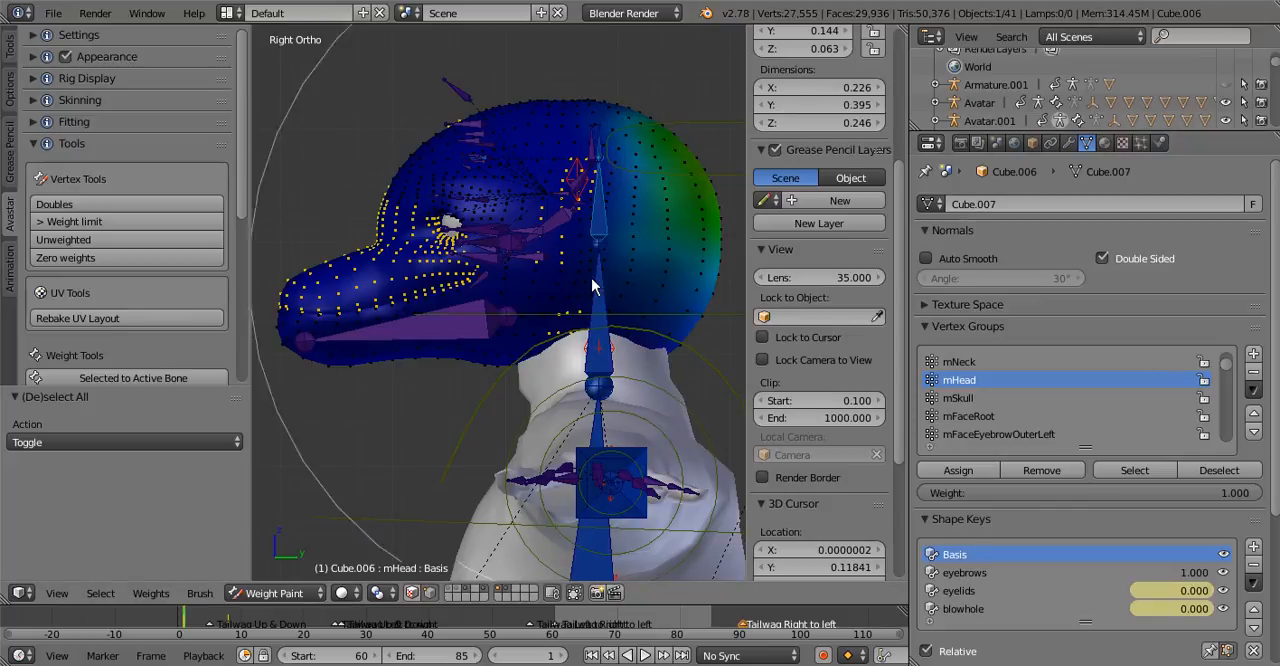
{"action": "right_click", "coordinate": [601, 210]}
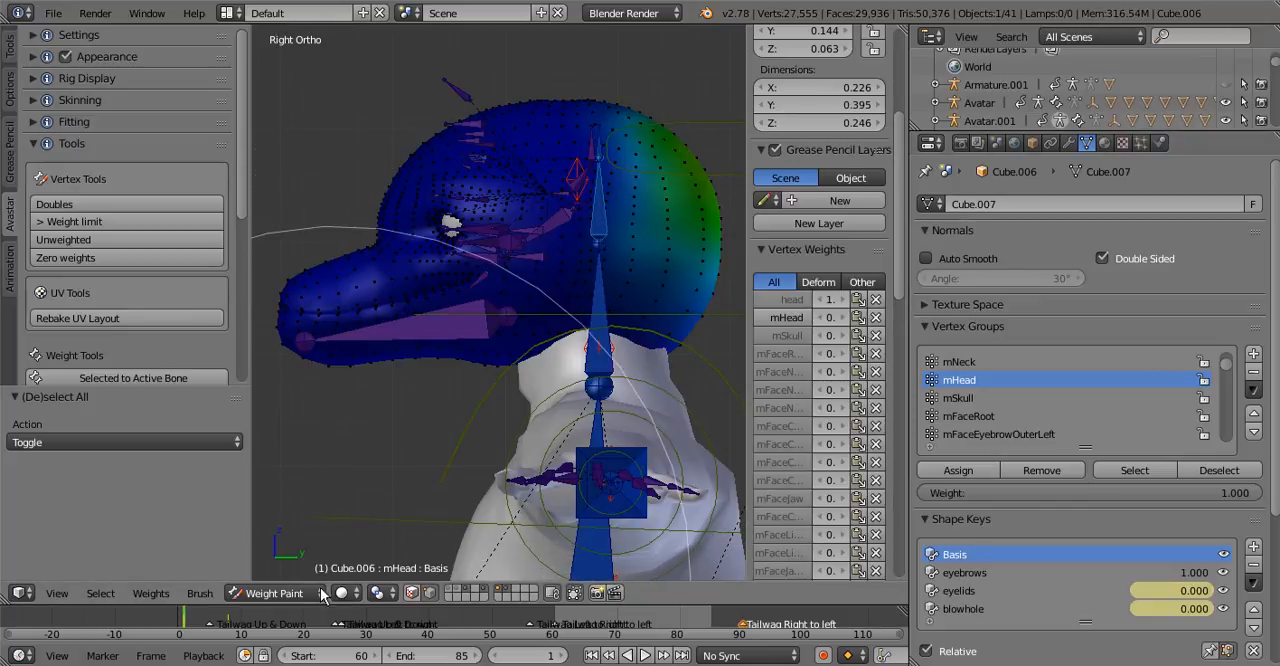
{"action": "left_click", "coordinate": [430, 593]}
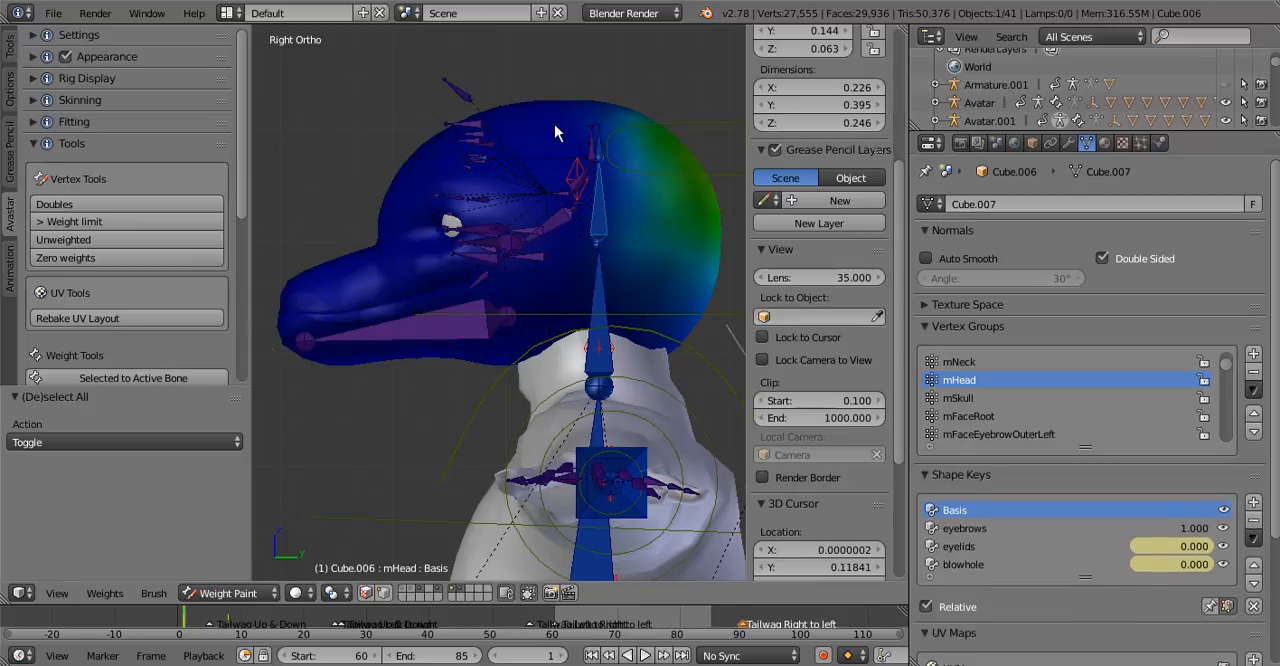
Select the mHead bone and run Avastar's Zero weights finder on the head mesh
{"action": "right_click", "coordinate": [601, 229]}
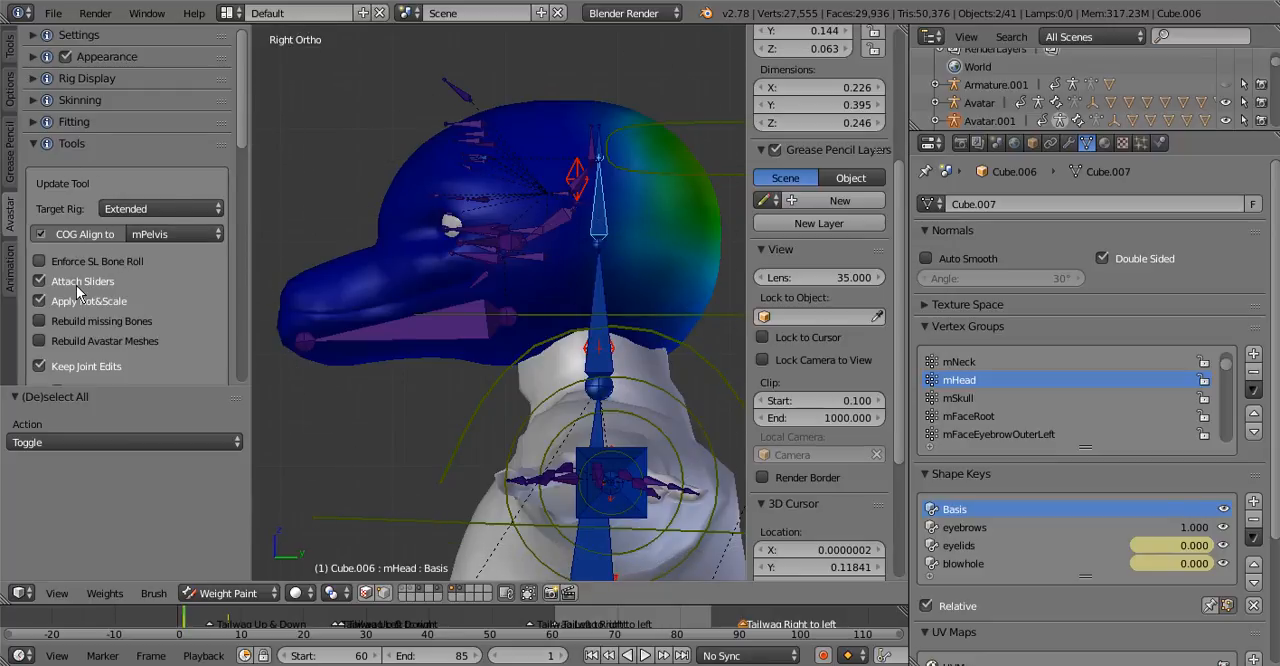
{"action": "left_click_drag", "start_coordinate": [241, 130], "coordinate": [233, 342]}
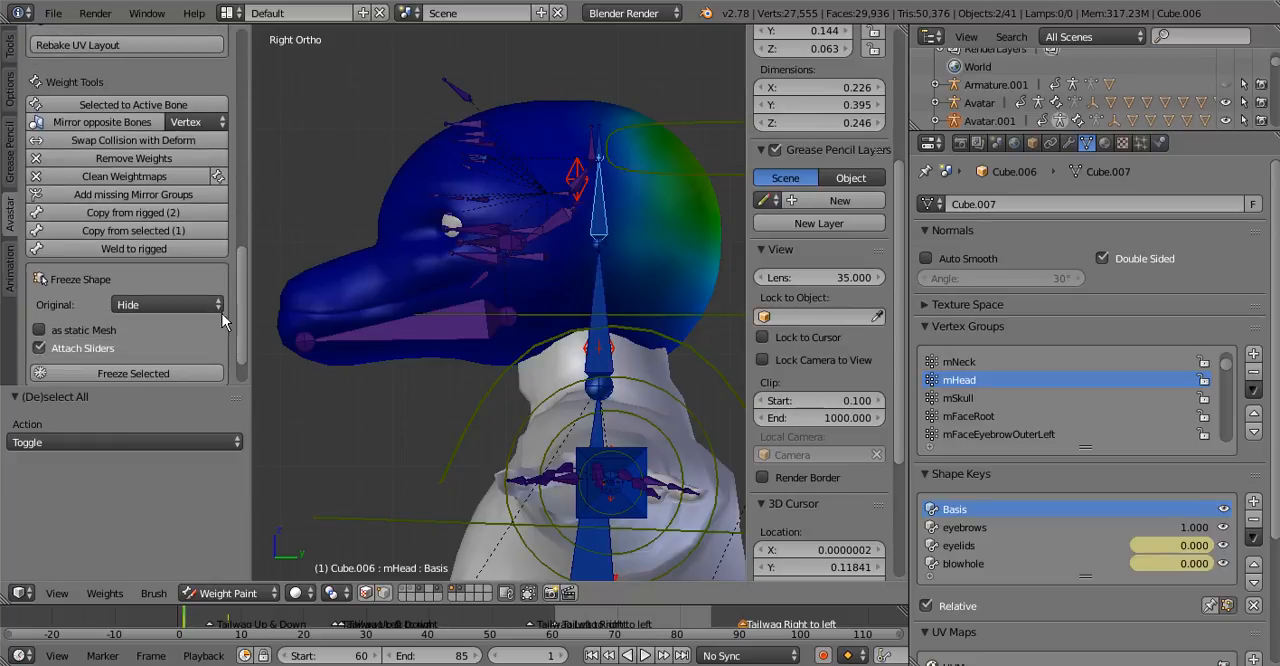
{"action": "left_click", "coordinate": [11, 268]}
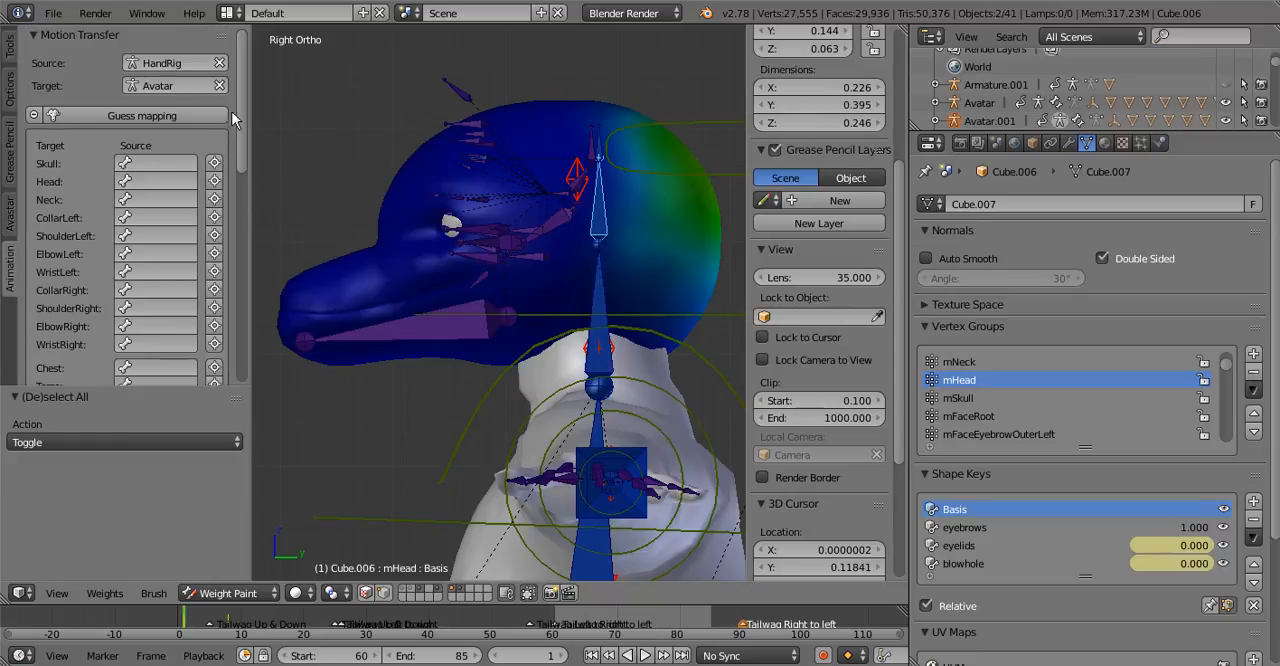
{"action": "left_click", "coordinate": [13, 228]}
{"action": "left_click_drag", "start_coordinate": [245, 89], "coordinate": [239, 281]}
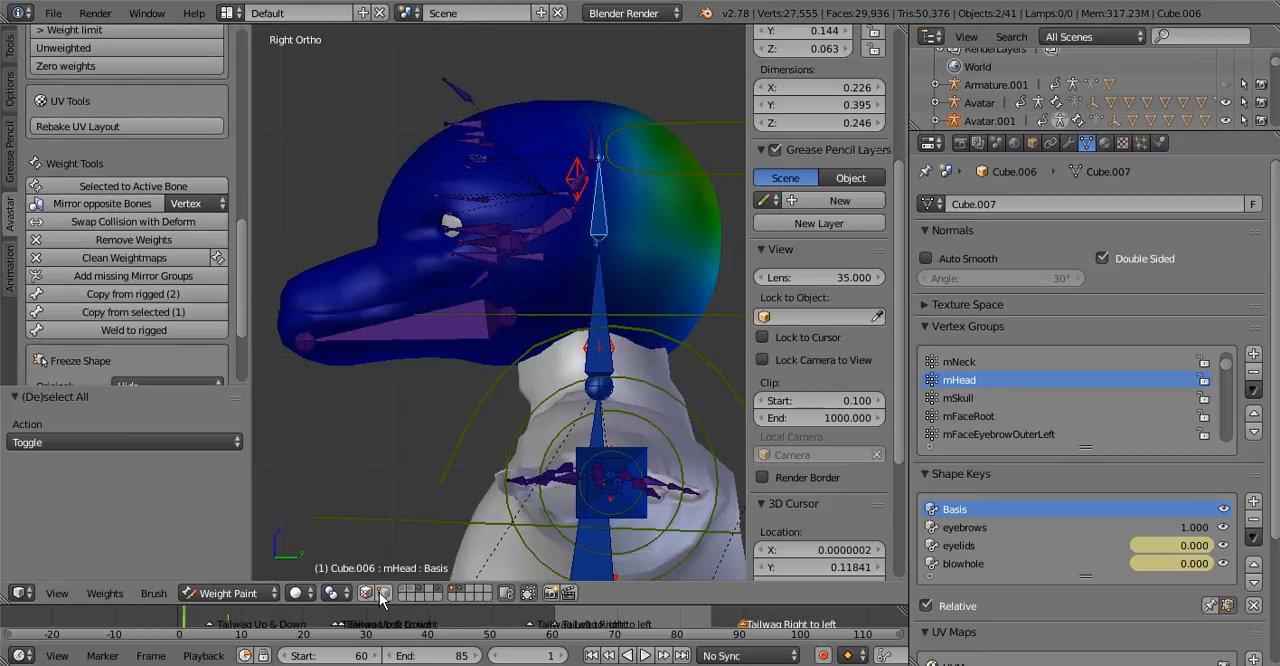
{"action": "scroll", "coordinate": [150, 225], "scroll_direction": "up", "scroll_amount": 5}
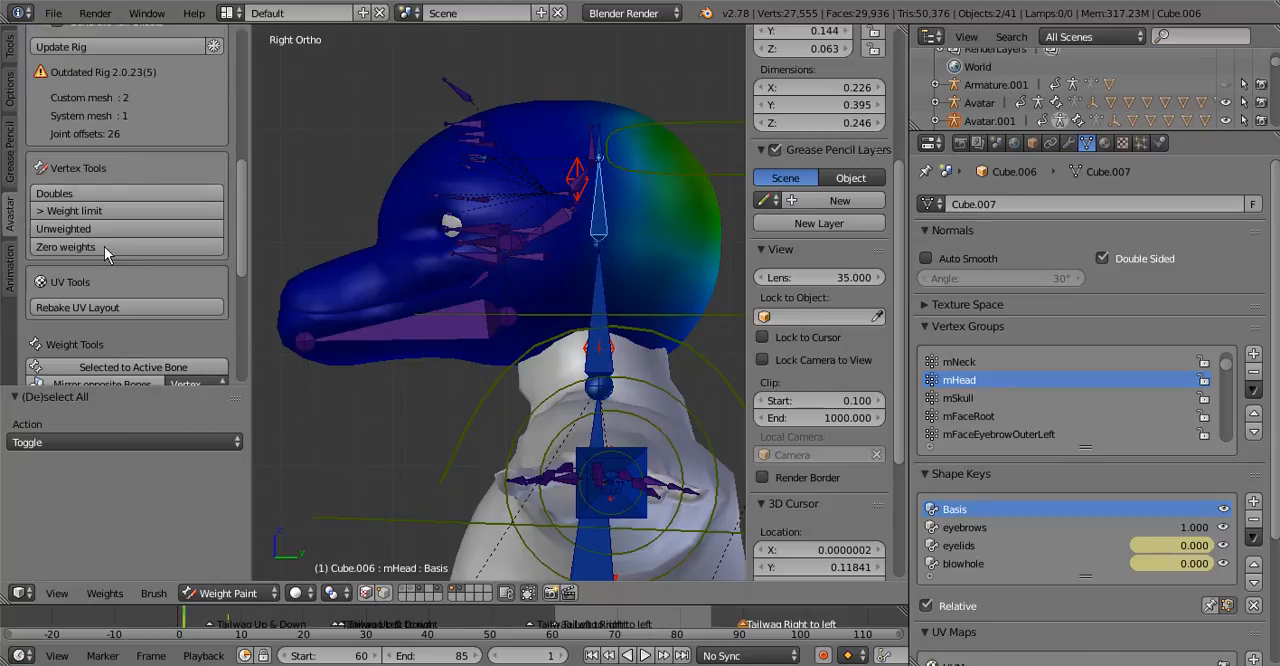
{"action": "left_click", "coordinate": [105, 249]}
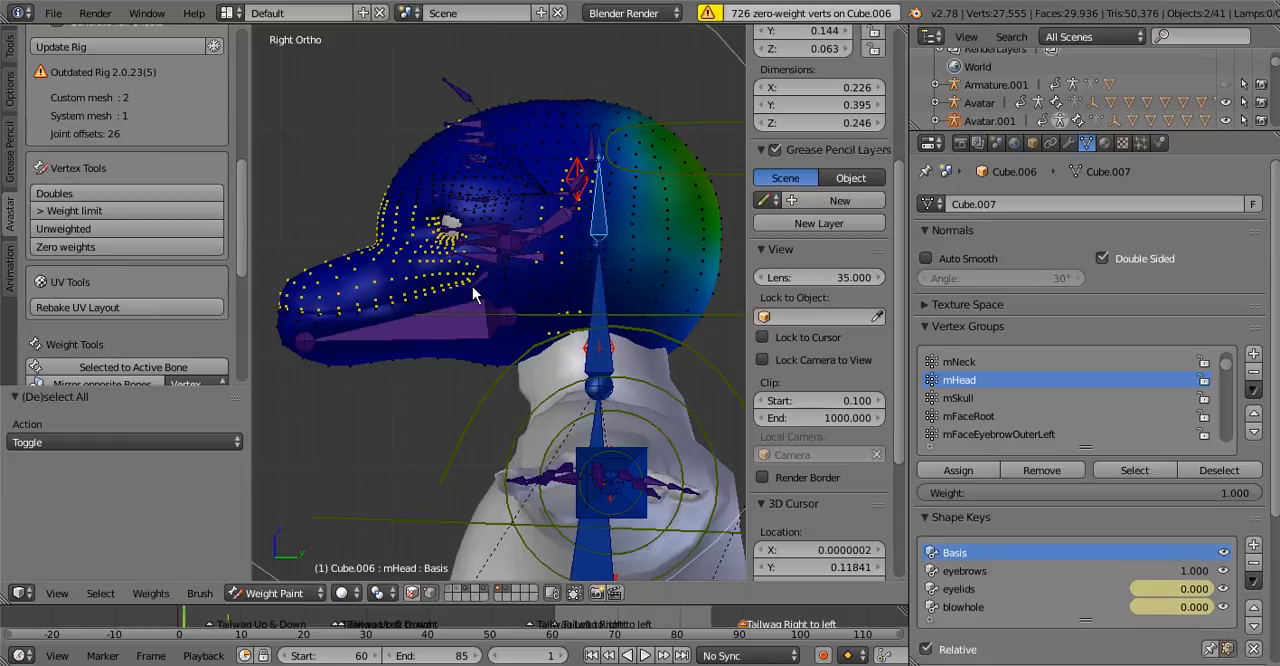
Show the weight paint brush settings, including weight, radius and strength
{"action": "left_click", "coordinate": [7, 55]}
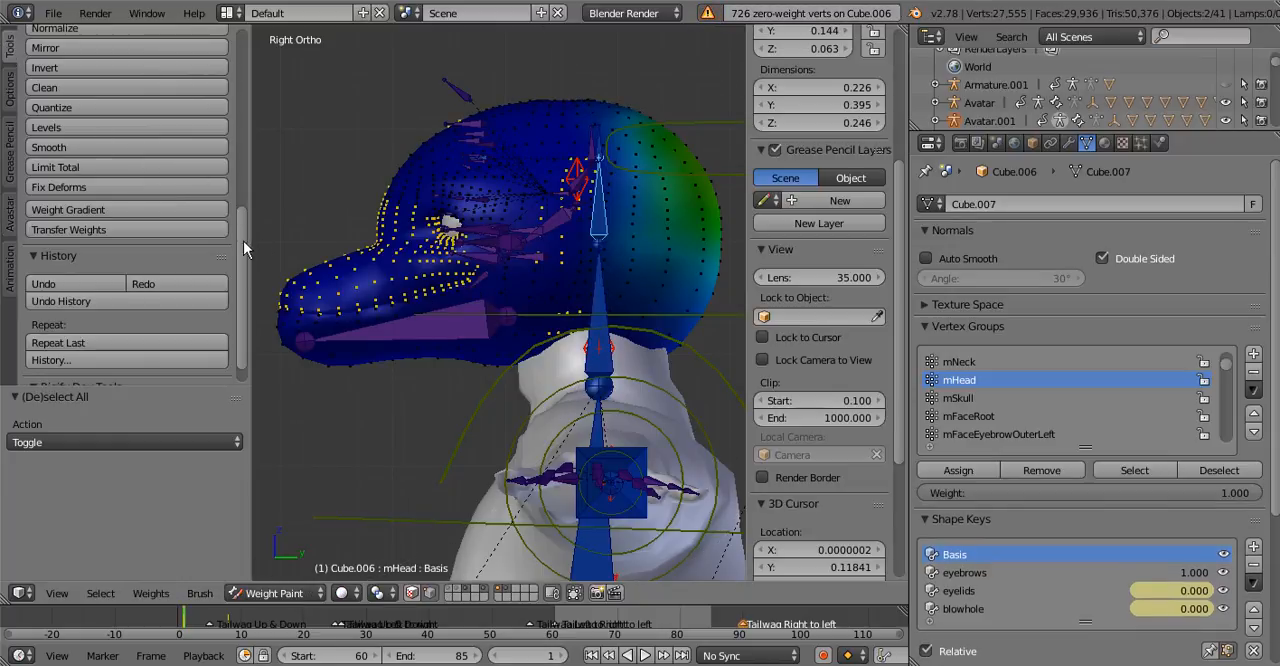
{"action": "scroll", "coordinate": [78, 79], "scroll_direction": "up", "scroll_amount": 8}
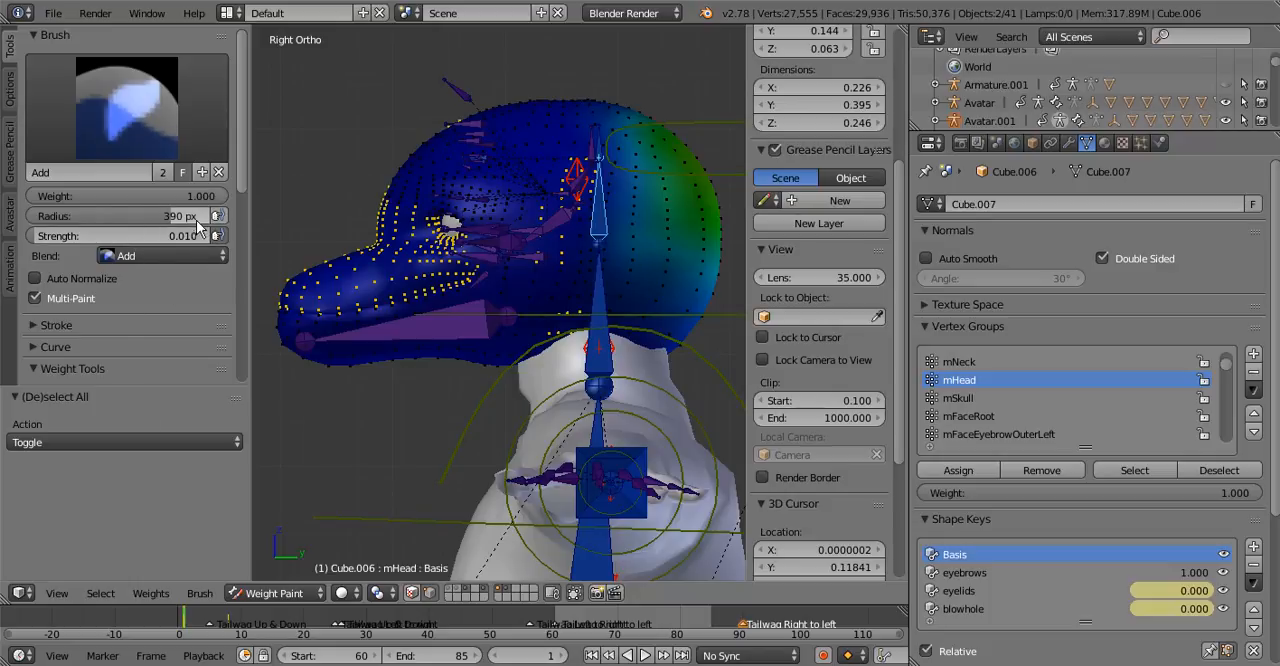
{"action": "left_click_drag", "start_coordinate": [241, 182], "coordinate": [240, 16]}
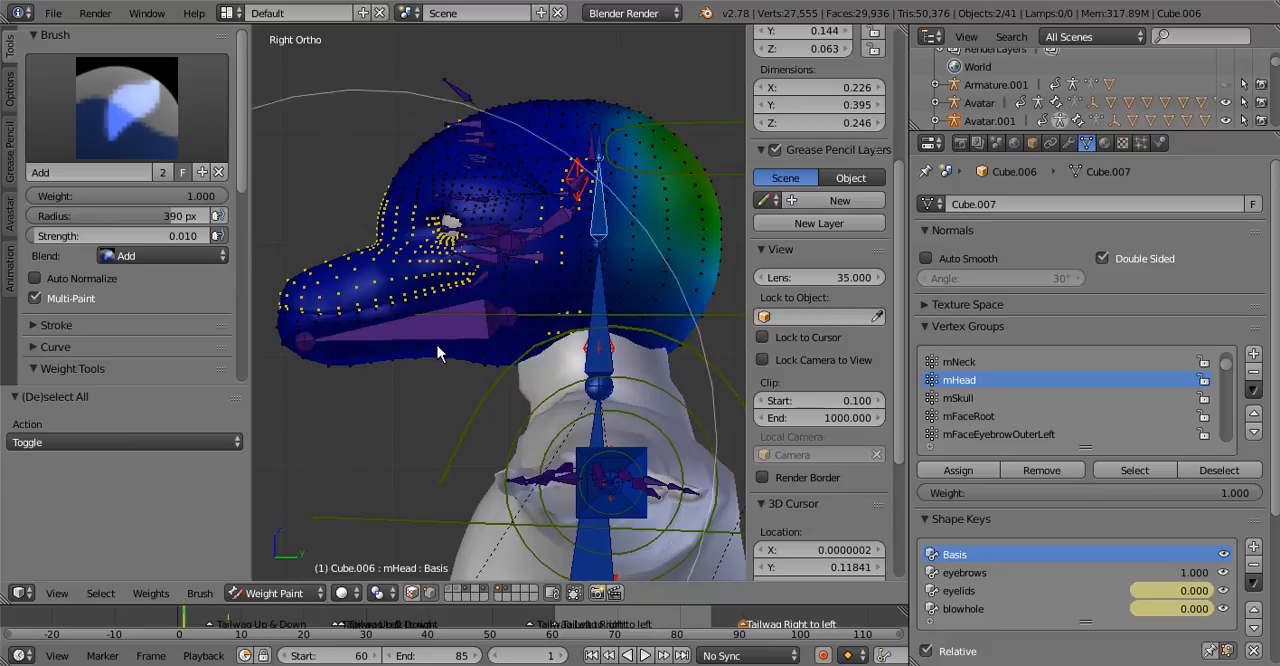
Examine the zero-weight vertices around the dolphin's eye and along the snout
{"action": "scroll", "coordinate": [408, 240], "scroll_direction": "up", "scroll_amount": 8}
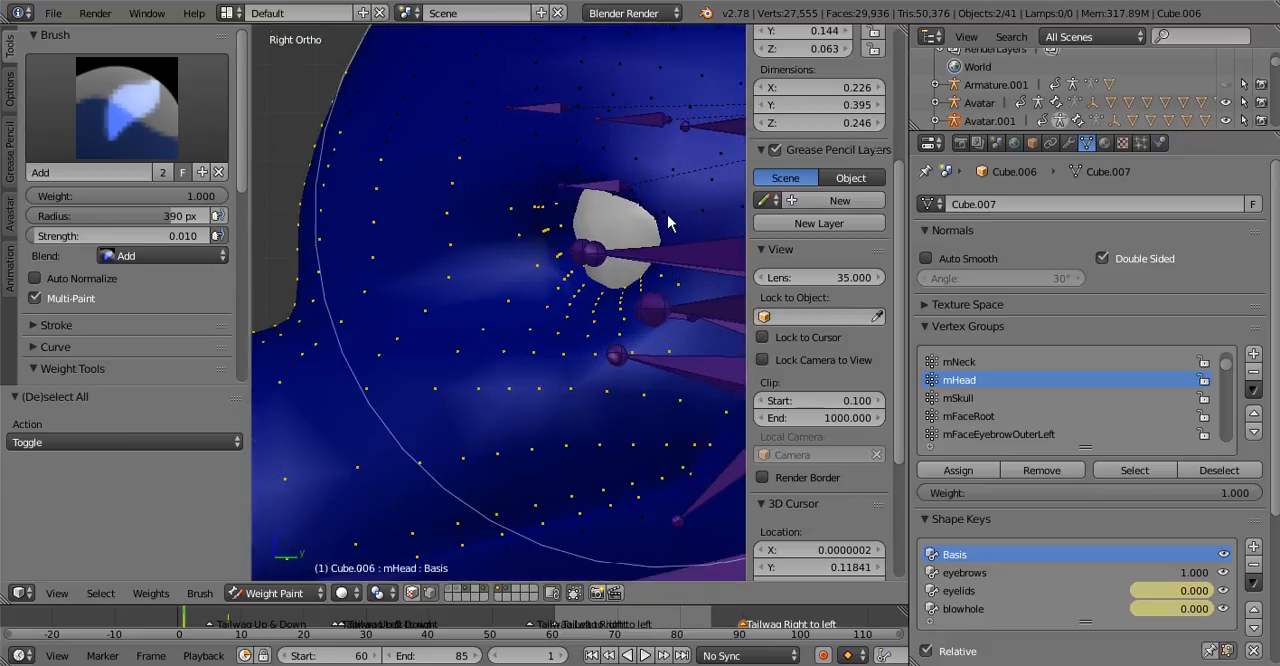
{"action": "middle_click_drag", "start_coordinate": [650, 240], "coordinate": [544, 225], "text": "shift"}
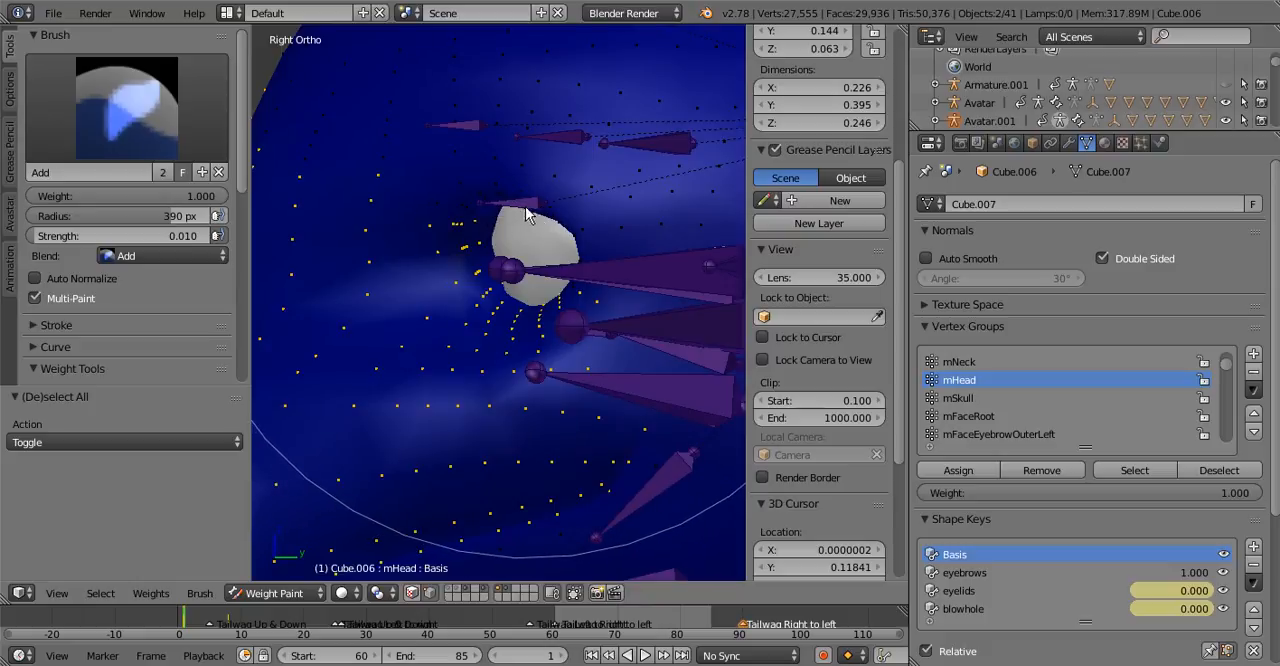
{"action": "scroll", "coordinate": [548, 223], "scroll_direction": "down", "scroll_amount": 6}
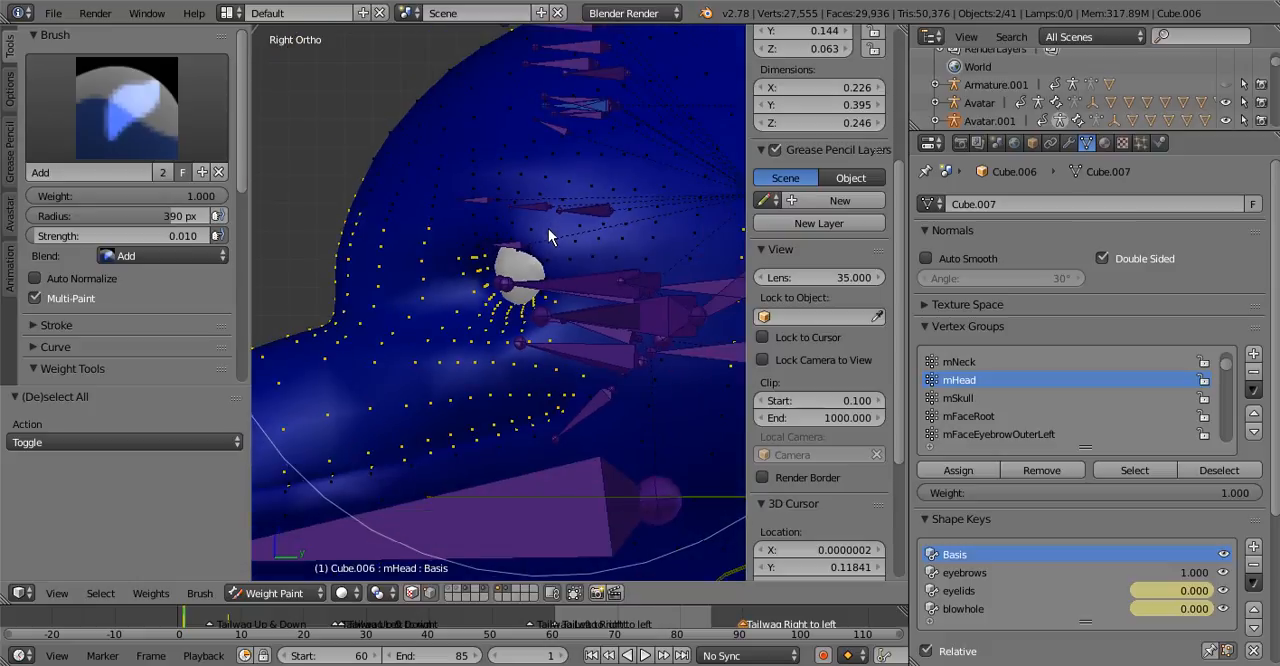
{"action": "middle_click_drag", "start_coordinate": [585, 277], "coordinate": [529, 291], "text": "shift"}
{"action": "scroll", "coordinate": [530, 291], "scroll_direction": "down", "scroll_amount": 2}
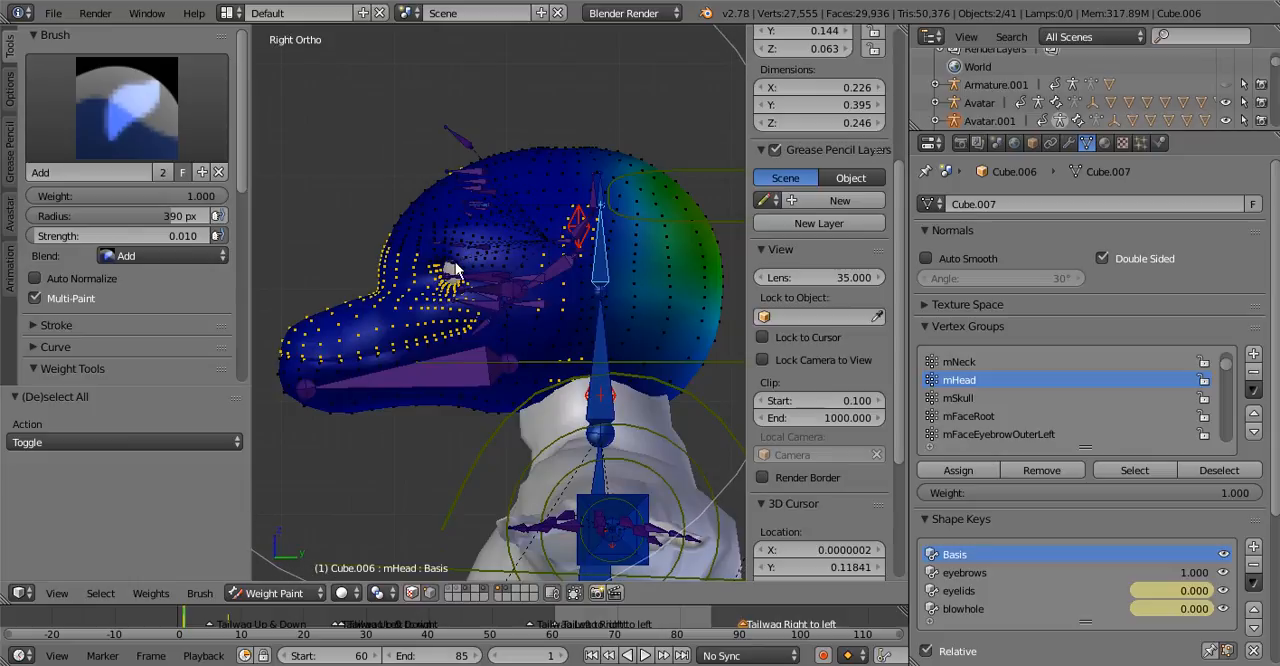
{"action": "scroll", "coordinate": [529, 292], "scroll_direction": "up", "scroll_amount": 1}
{"action": "scroll", "coordinate": [491, 265], "scroll_direction": "down", "scroll_amount": 1}
{"action": "scroll", "coordinate": [430, 255], "scroll_direction": "up", "scroll_amount": 3}
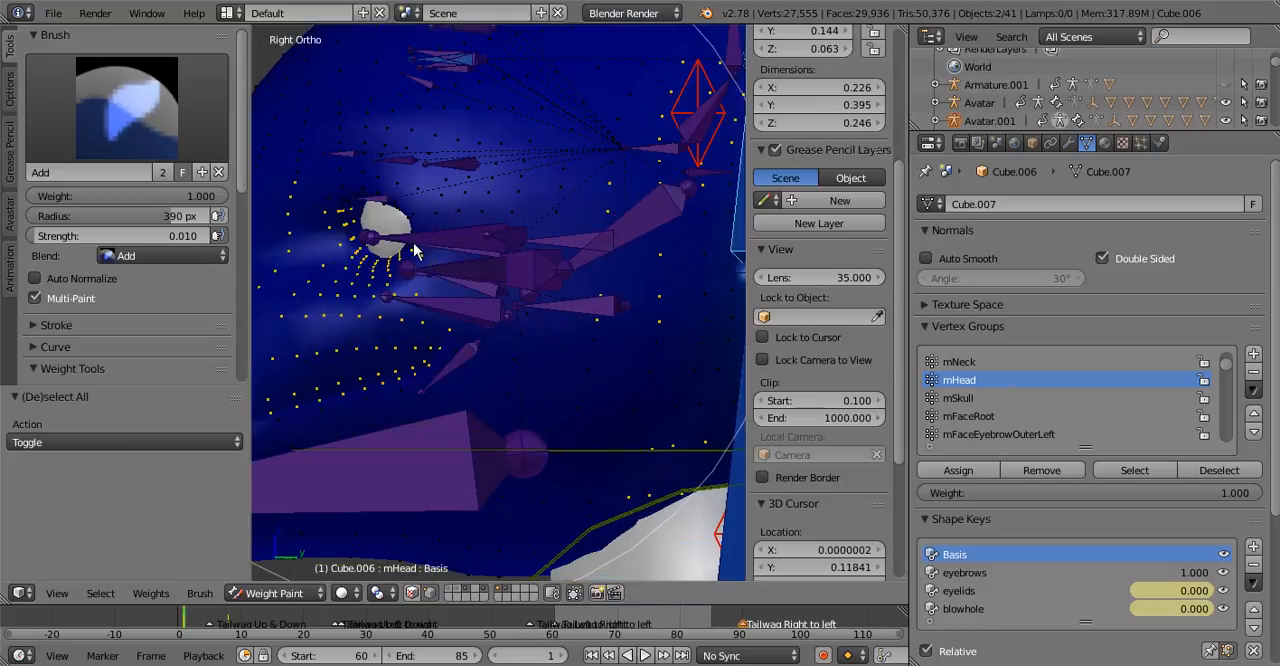
{"action": "scroll", "coordinate": [470, 268], "scroll_direction": "down", "scroll_amount": 3}
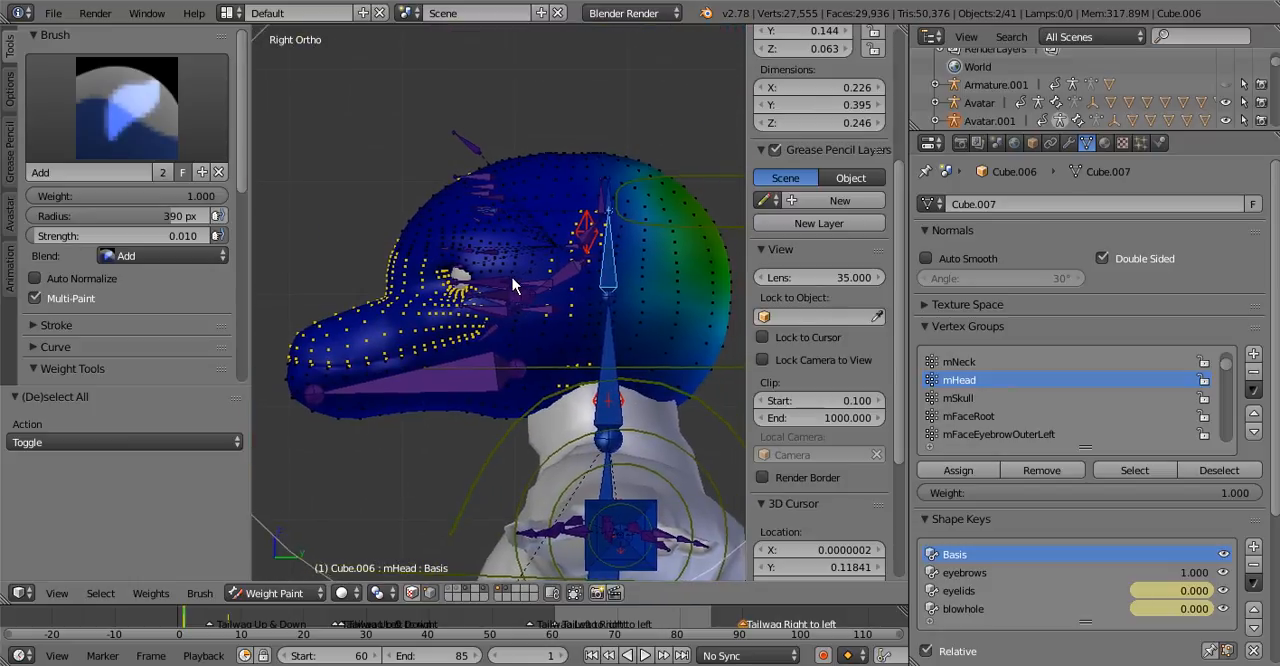
{"action": "middle_click_drag", "start_coordinate": [512, 285], "coordinate": [502, 290], "text": "shift"}
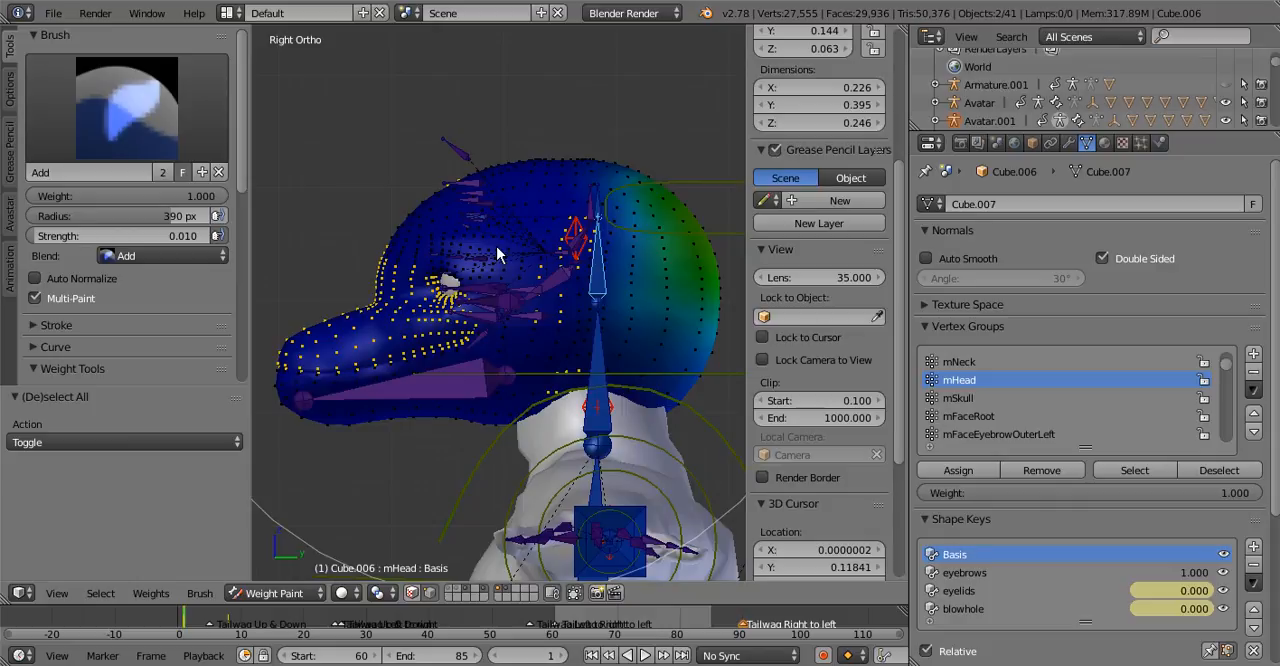
Return the head mesh to Object Mode and try to export it as Collada (Avastar)
{"action": "left_click", "coordinate": [297, 590]}
{"action": "left_click", "coordinate": [300, 552]}
{"action": "right_click", "coordinate": [413, 313]}
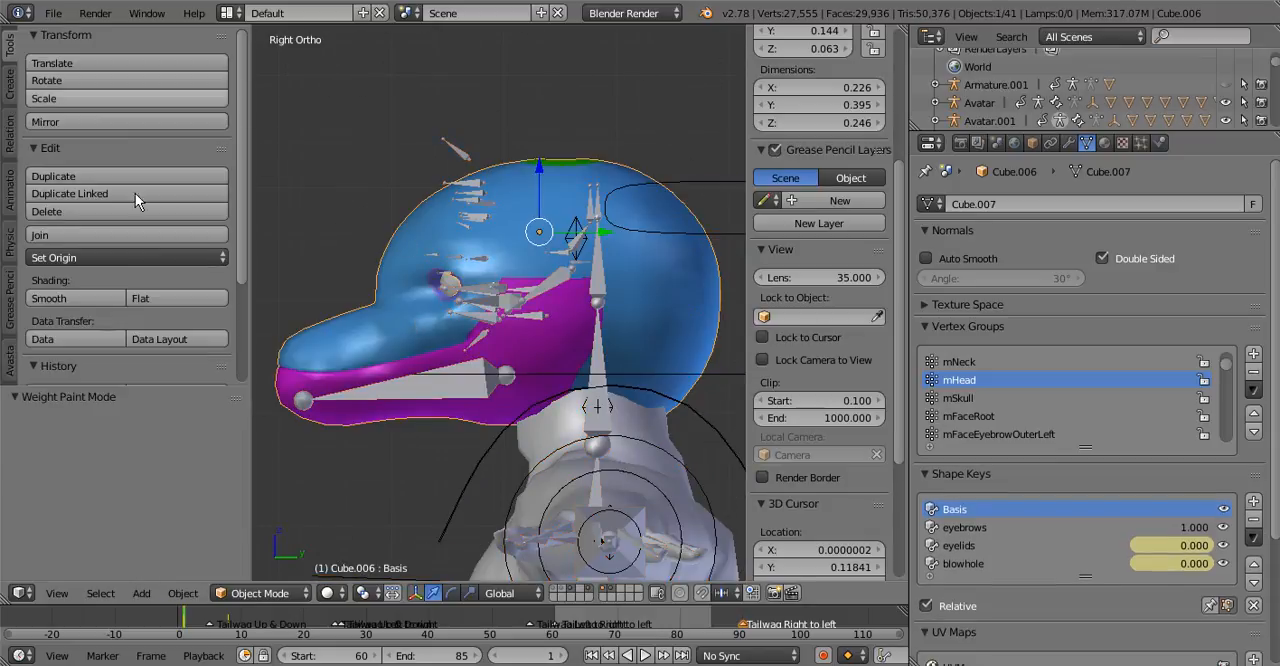
{"action": "left_click", "coordinate": [53, 13]}
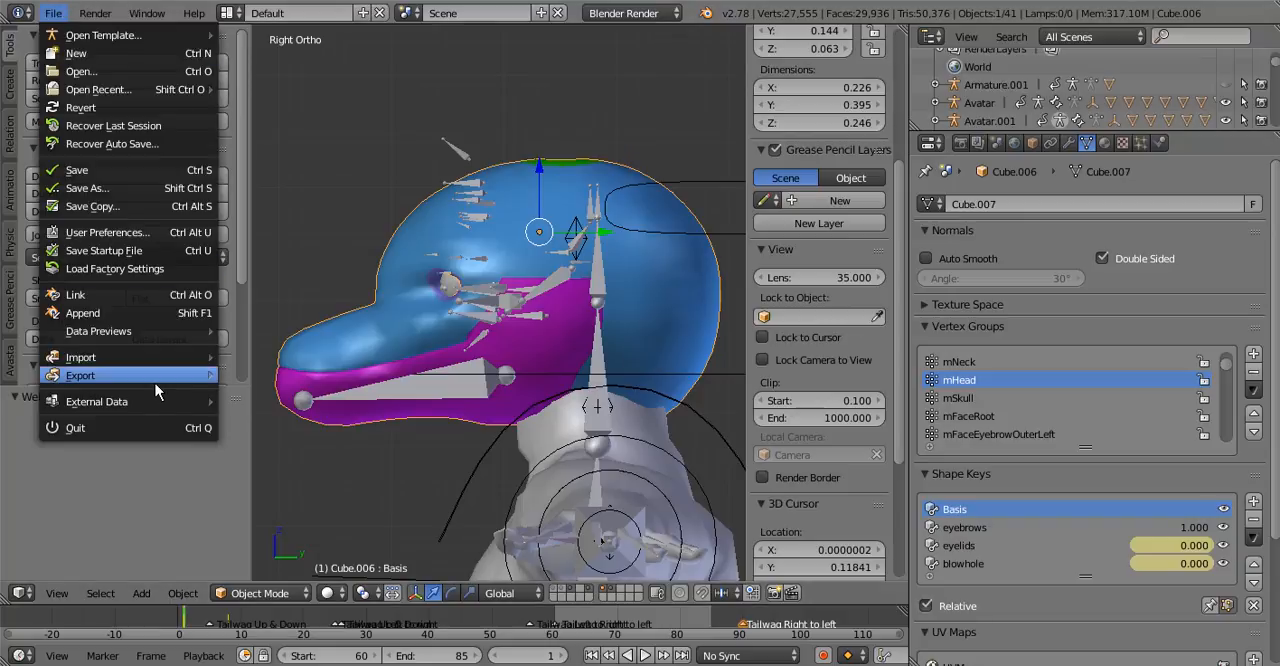
{"action": "mouse_move", "coordinate": [155, 384]}
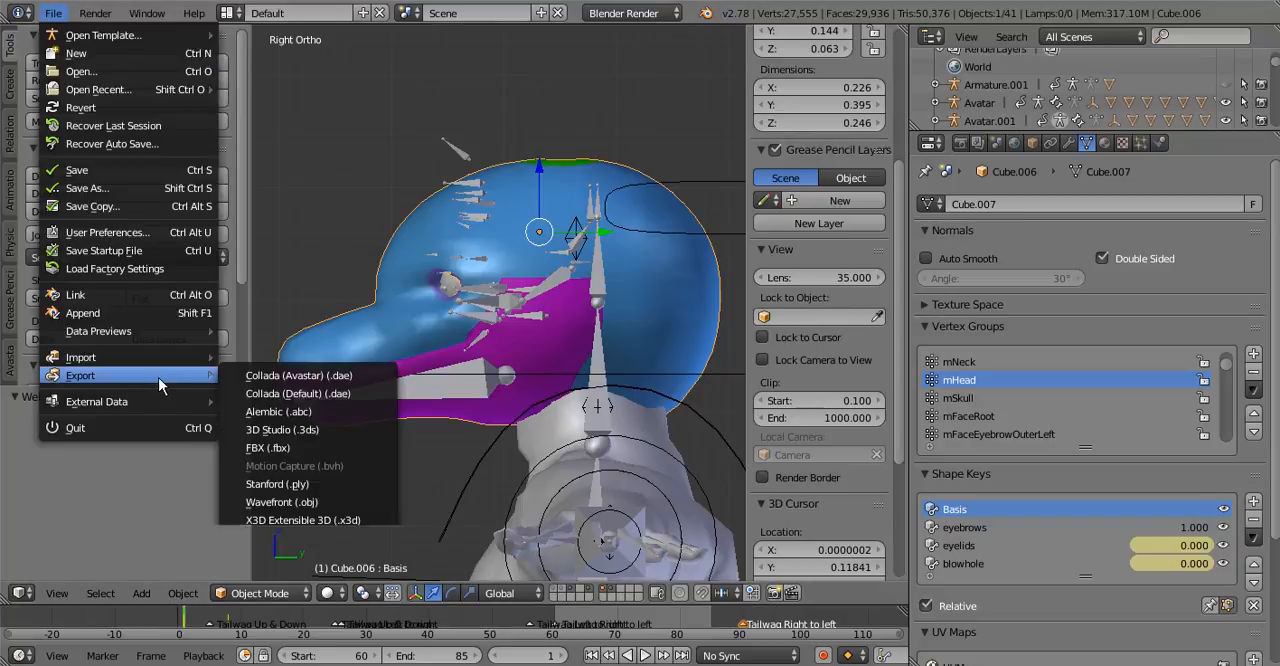
{"action": "left_click", "coordinate": [270, 377]}
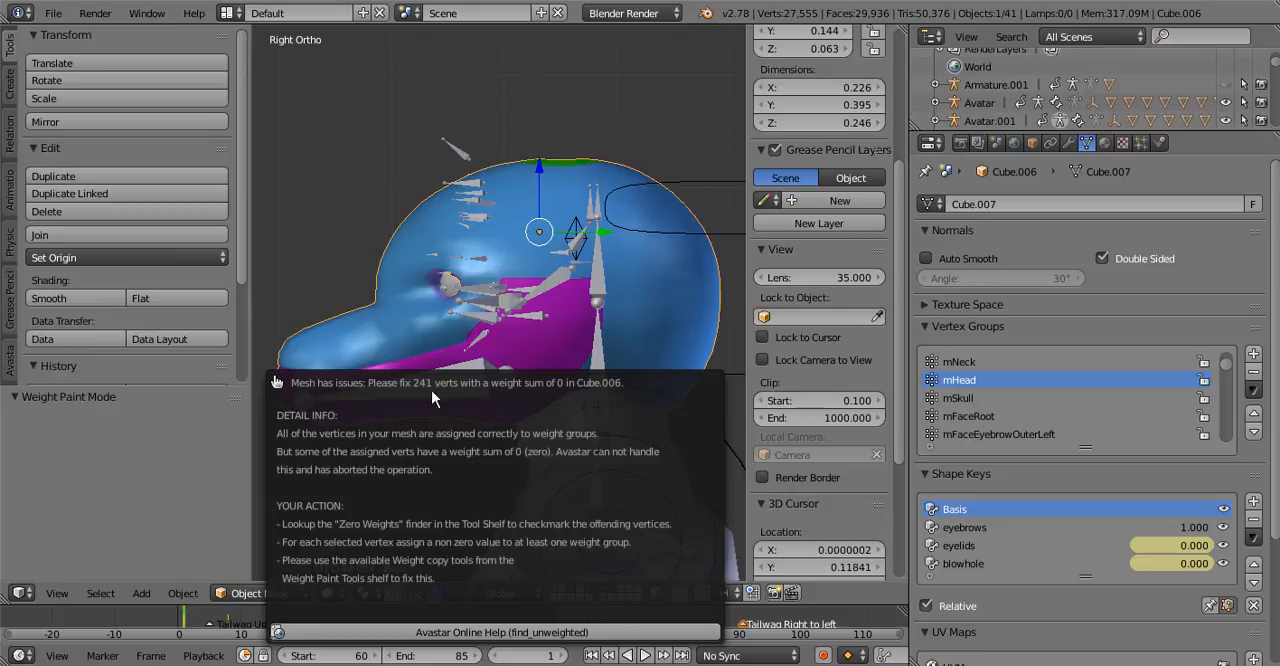
Put the Cube.006 head mesh back in Weight Paint mode with the mHead bone's weights displayed
{"action": "right_click", "coordinate": [602, 292]}
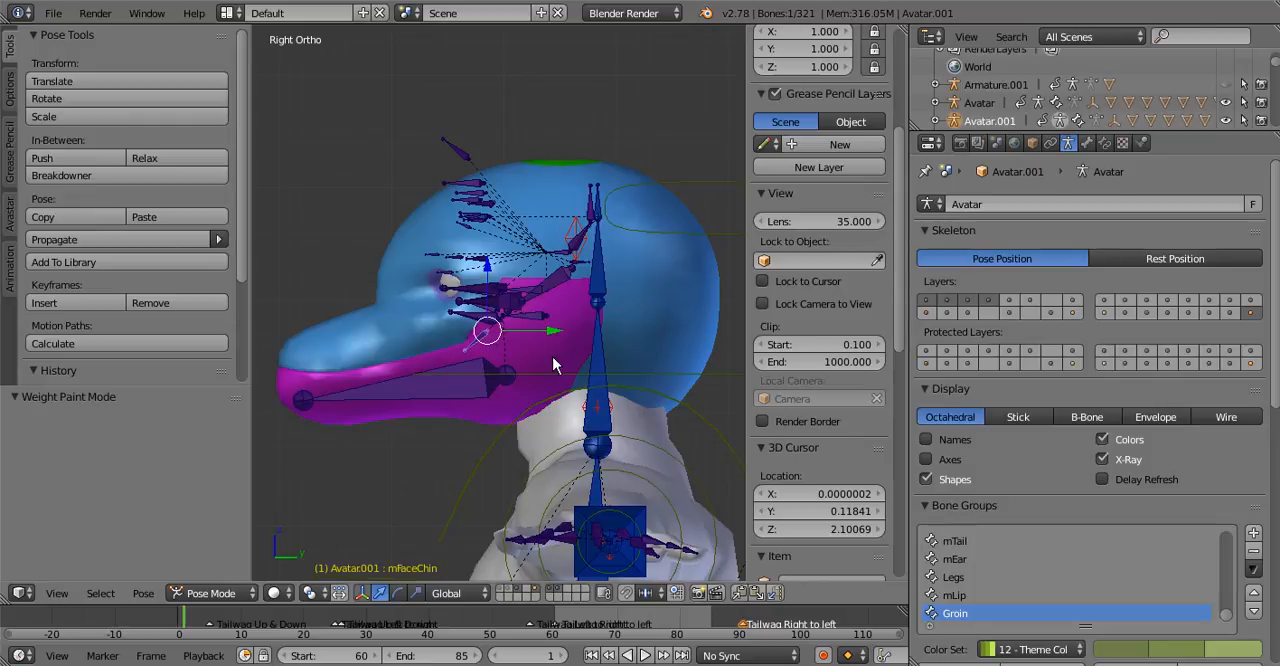
{"action": "right_click", "coordinate": [490, 337]}
{"action": "left_click", "coordinate": [260, 593]}
{"action": "left_click", "coordinate": [265, 492]}
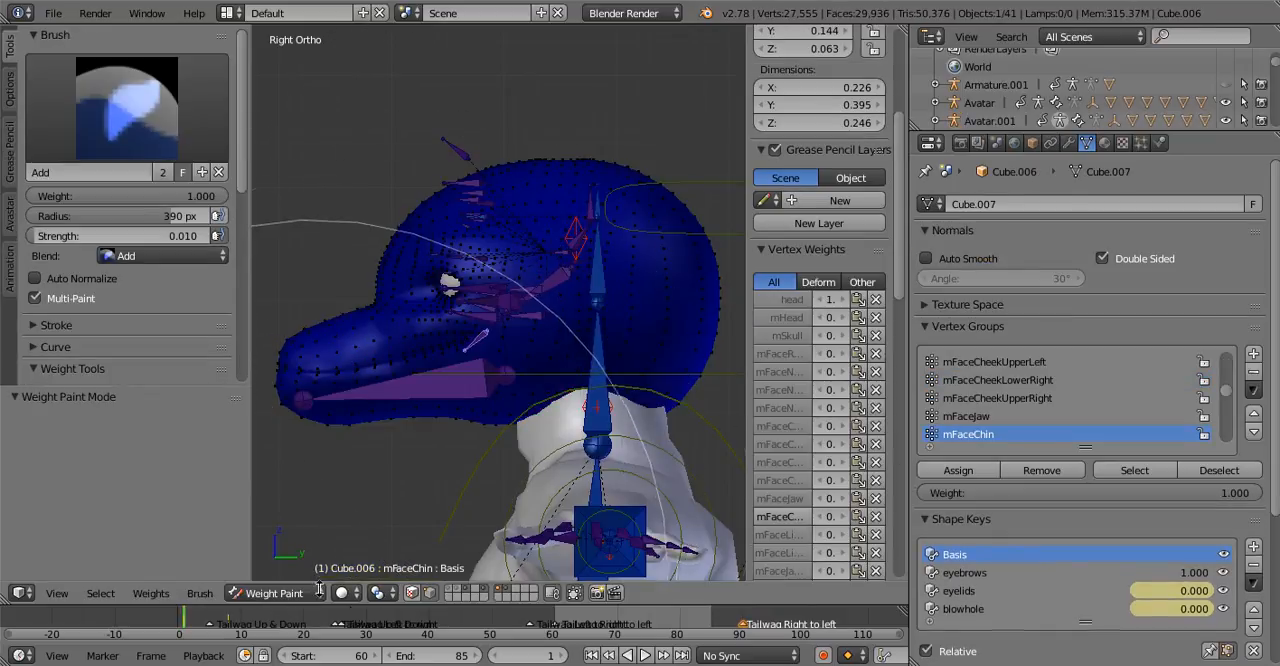
{"action": "key", "text": "v"}
{"action": "right_click", "coordinate": [605, 274]}
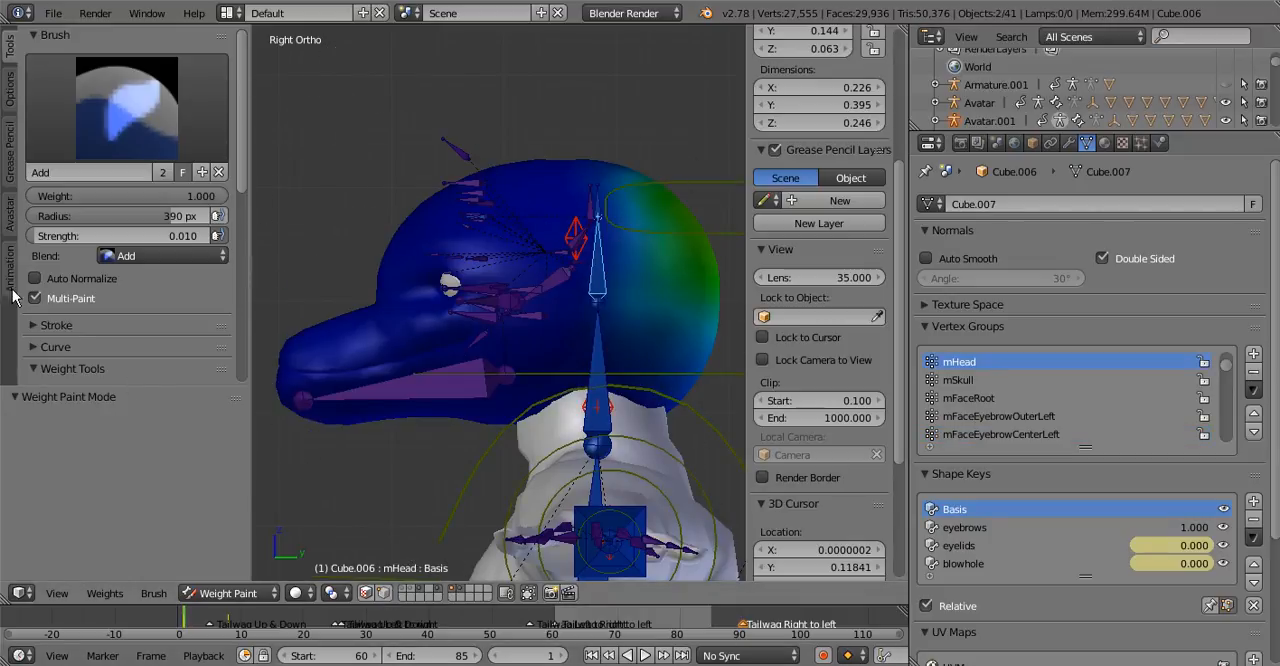
Run Avastar's Zero weights finder on the head mesh again
{"action": "left_click", "coordinate": [10, 228]}
{"action": "scroll", "coordinate": [110, 250], "scroll_direction": "down", "scroll_amount": 6}
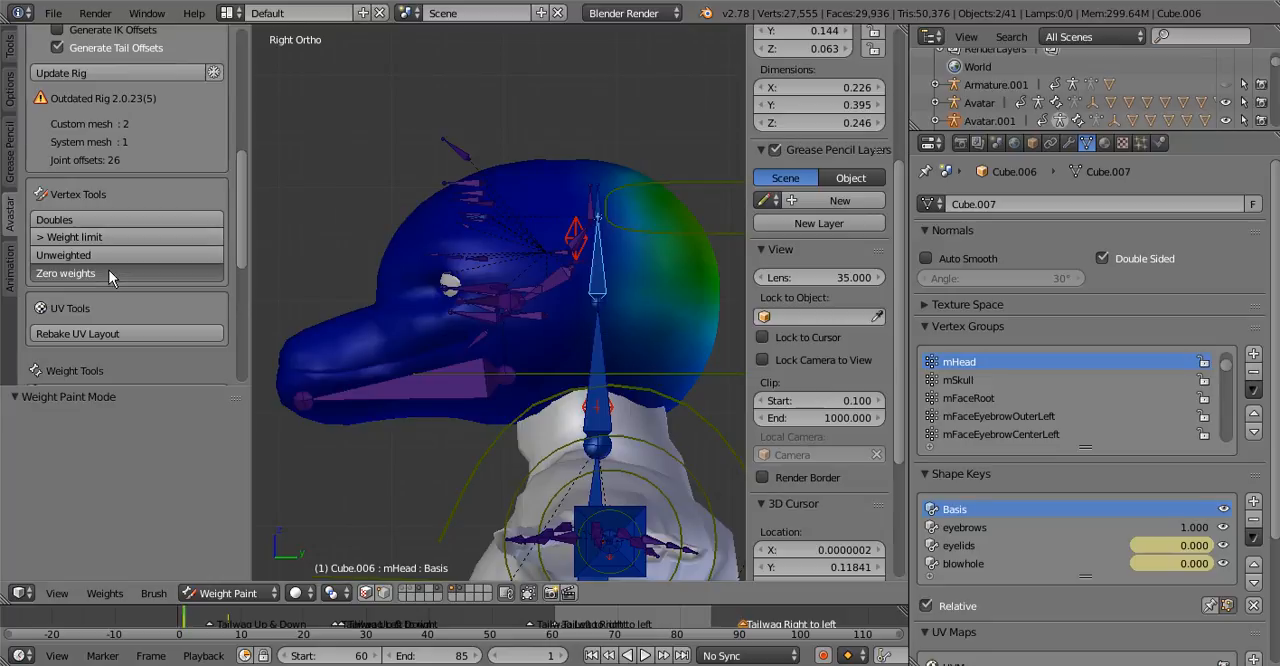
{"action": "left_click", "coordinate": [109, 273]}
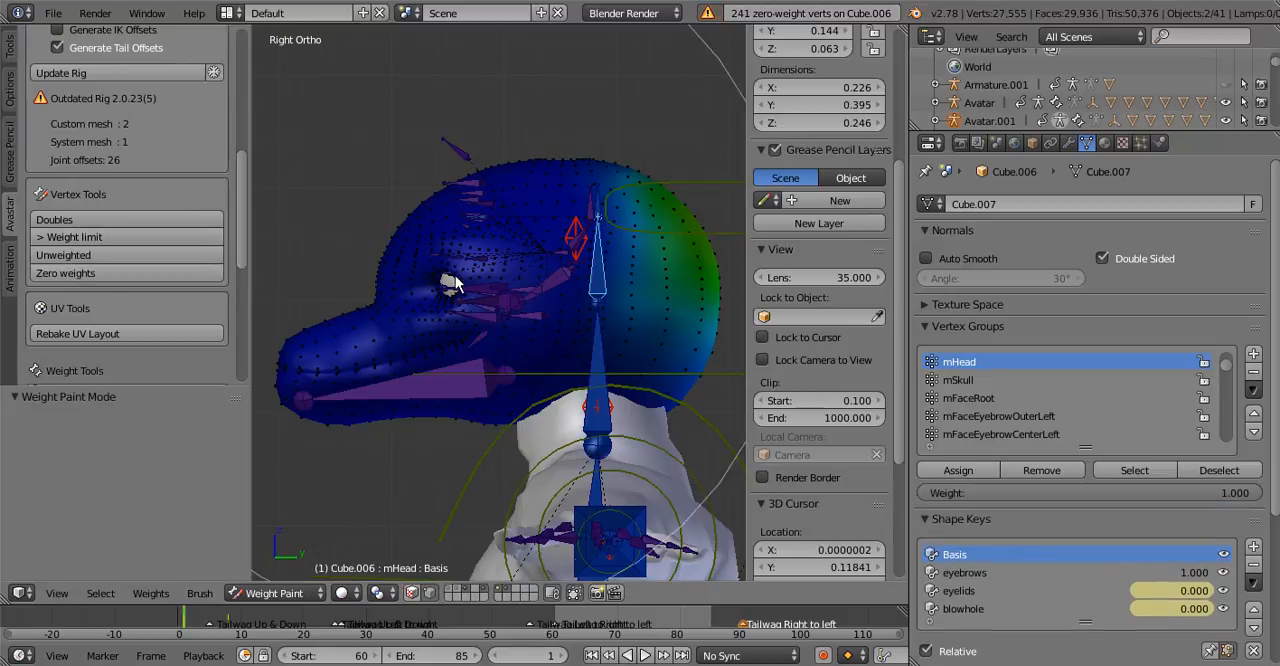
Turn off the limit on selecting only visible vertices so the hidden zero-weight vertices show through the dolphin head
{"action": "scroll", "coordinate": [559, 297], "scroll_direction": "down", "scroll_amount": 6}
{"action": "middle_click_drag", "start_coordinate": [573, 268], "coordinate": [283, 222]}
{"action": "scroll", "coordinate": [460, 226], "scroll_direction": "up", "scroll_amount": 3}
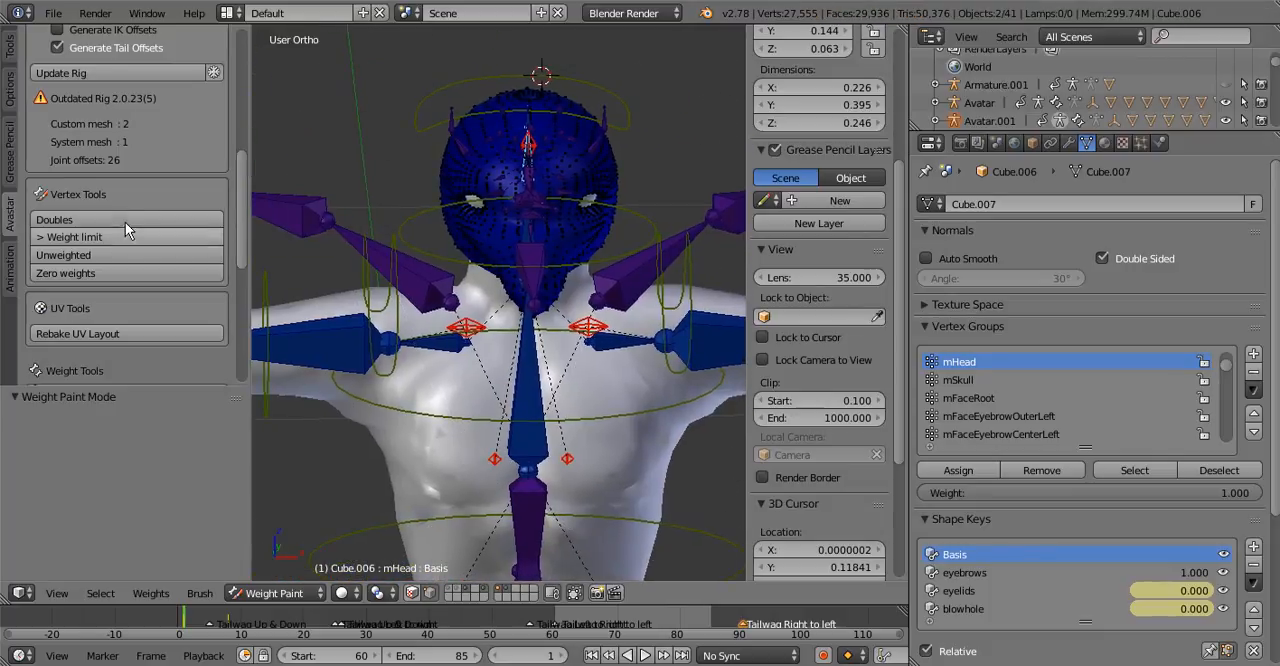
{"action": "scroll", "coordinate": [362, 190], "scroll_direction": "up", "scroll_amount": 2}
{"action": "middle_click_drag", "start_coordinate": [362, 190], "coordinate": [429, 105]}
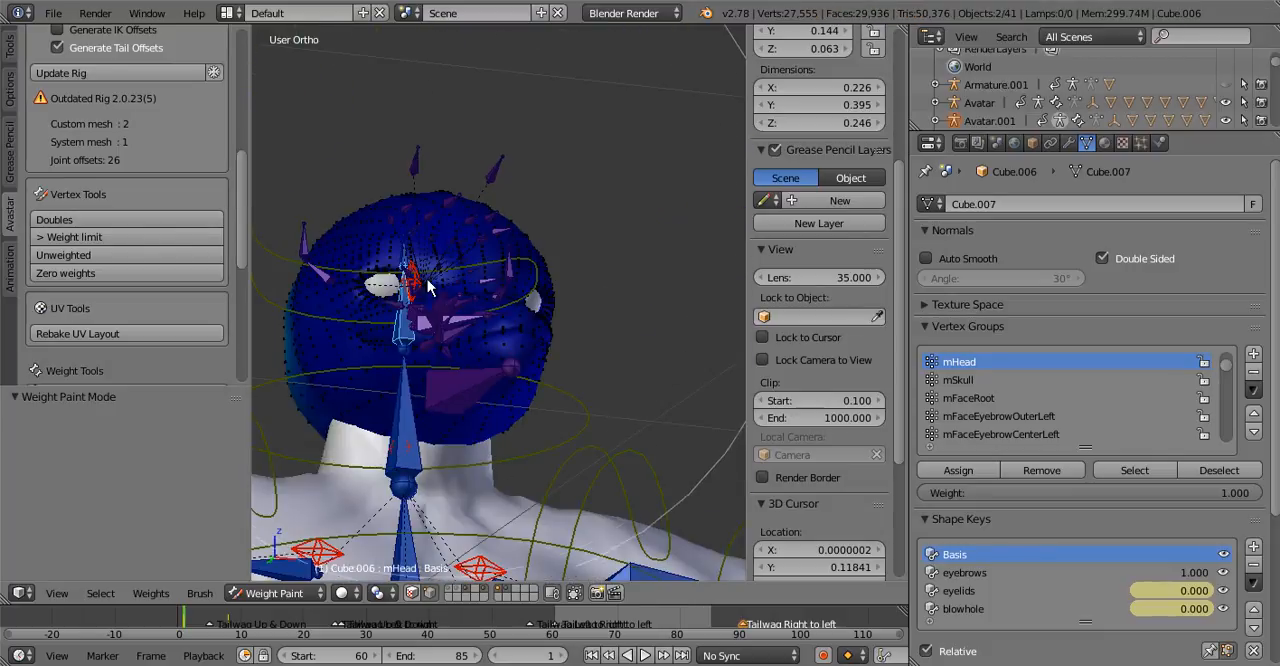
{"action": "left_click", "coordinate": [572, 596]}
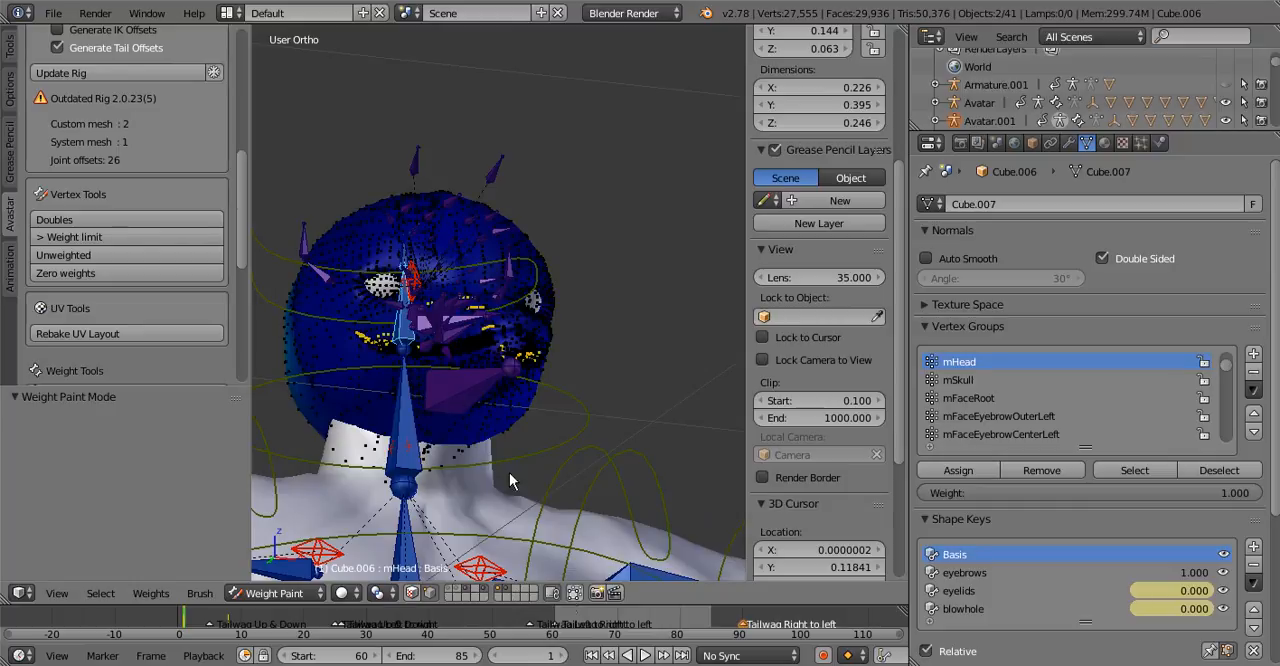
{"action": "mouse_move", "coordinate": [509, 481]}
{"action": "middle_mouse_down"}
{"action": "mouse_move", "coordinate": [381, 326]}
{"action": "mouse_move", "coordinate": [331, 363]}
{"action": "mouse_move", "coordinate": [371, 371]}
{"action": "mouse_move", "coordinate": [509, 481]}
{"action": "middle_mouse_up"}
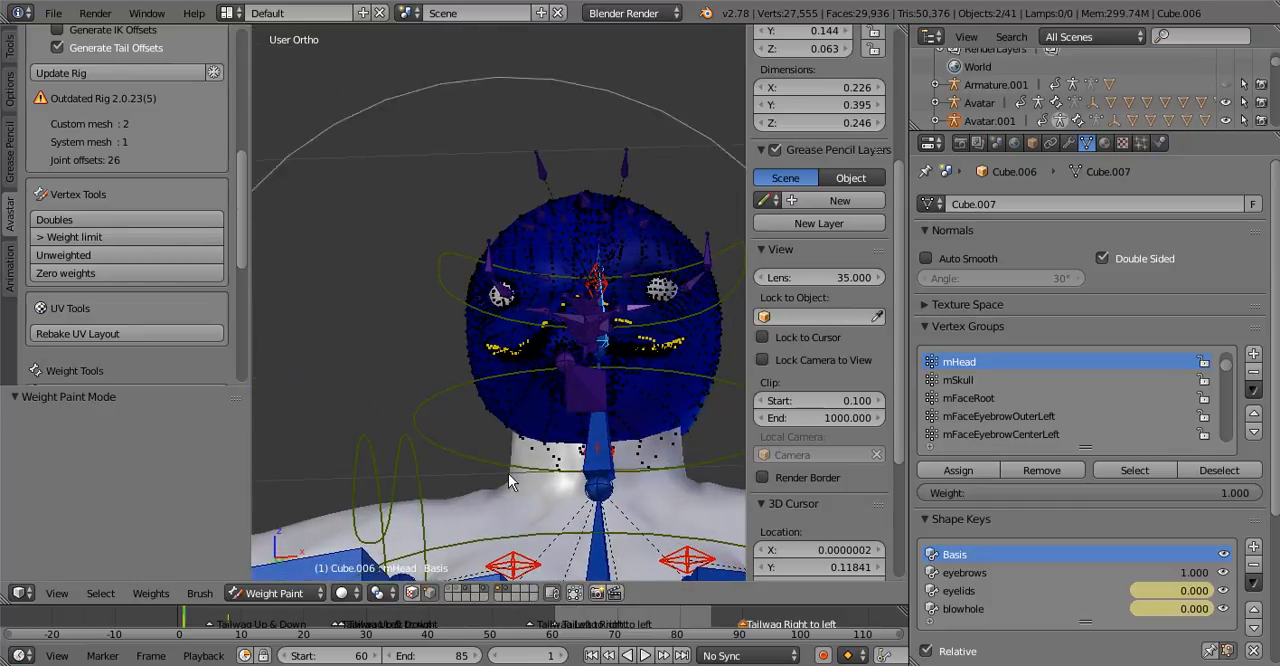
{"action": "left_click", "coordinate": [576, 595]}
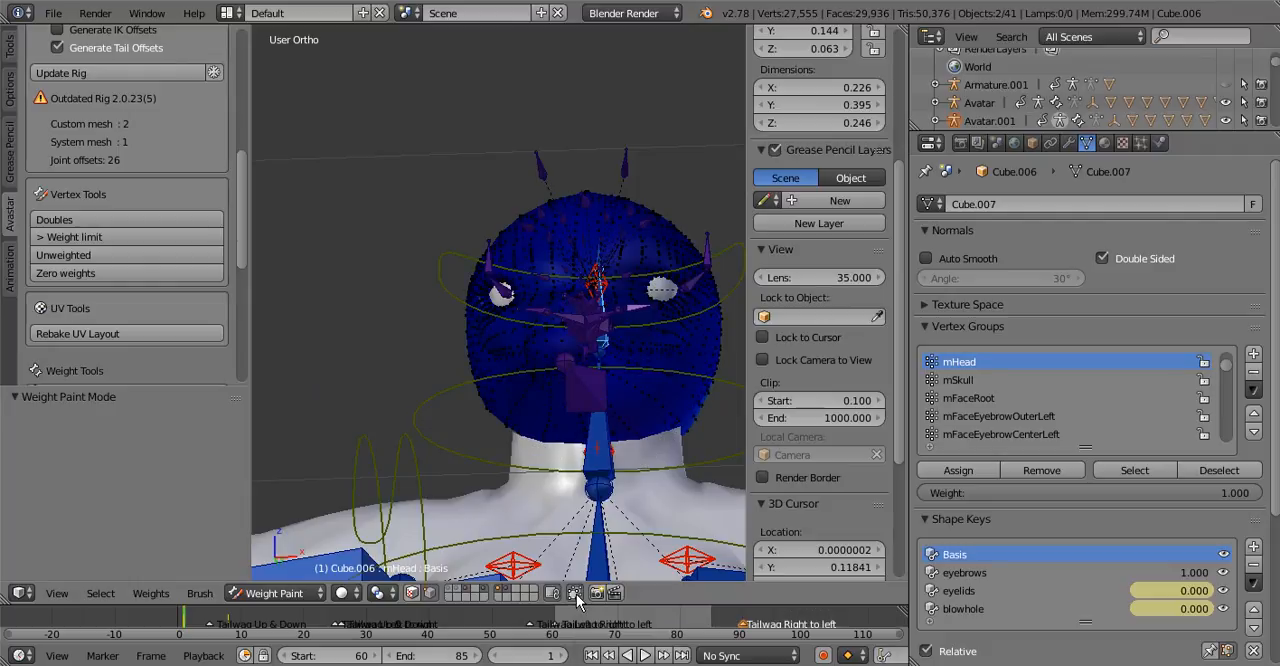
{"action": "left_click", "coordinate": [576, 595]}
Inspect the selected zero-weight vertices along the mouth and eye from the side, and deselect all vertices
{"action": "key", "text": "KP_3"}
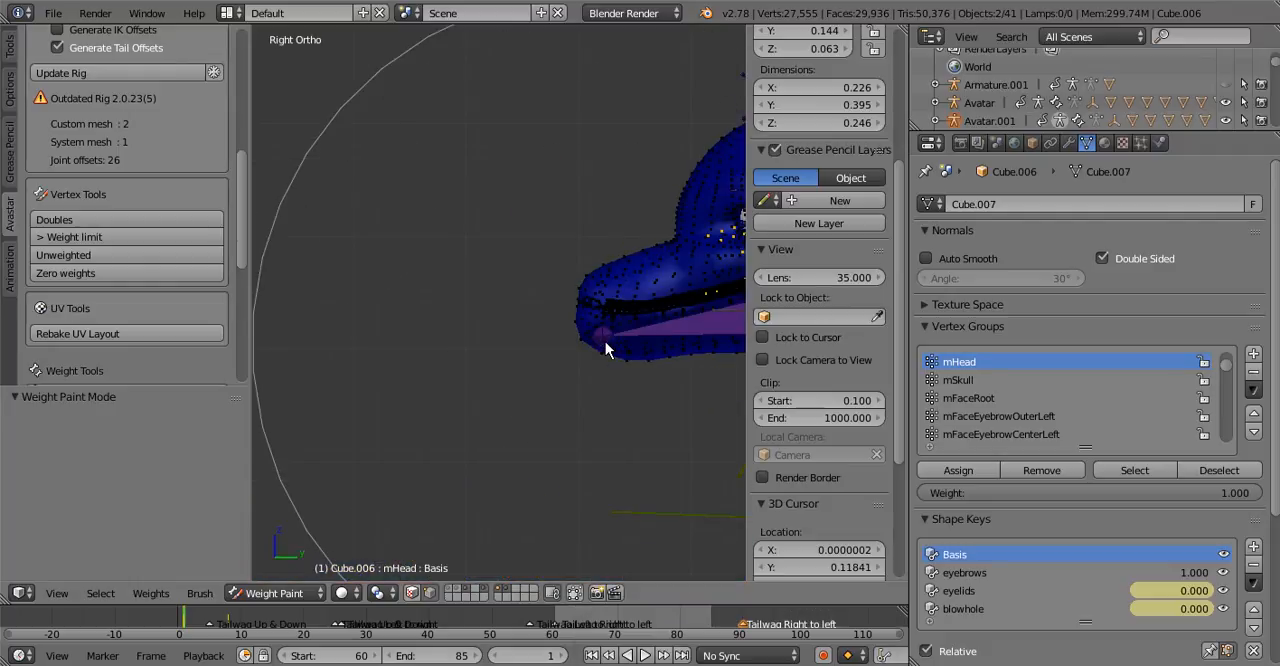
{"action": "middle_click_drag", "start_coordinate": [605, 341], "coordinate": [406, 388], "text": "shift"}
{"action": "scroll", "coordinate": [505, 348], "scroll_direction": "down", "scroll_amount": 2}
{"action": "middle_click_drag", "start_coordinate": [525, 352], "coordinate": [470, 325], "text": "shift"}
{"action": "scroll", "coordinate": [449, 345], "scroll_direction": "up", "scroll_amount": 2}
{"action": "scroll", "coordinate": [450, 345], "scroll_direction": "down", "scroll_amount": 1}
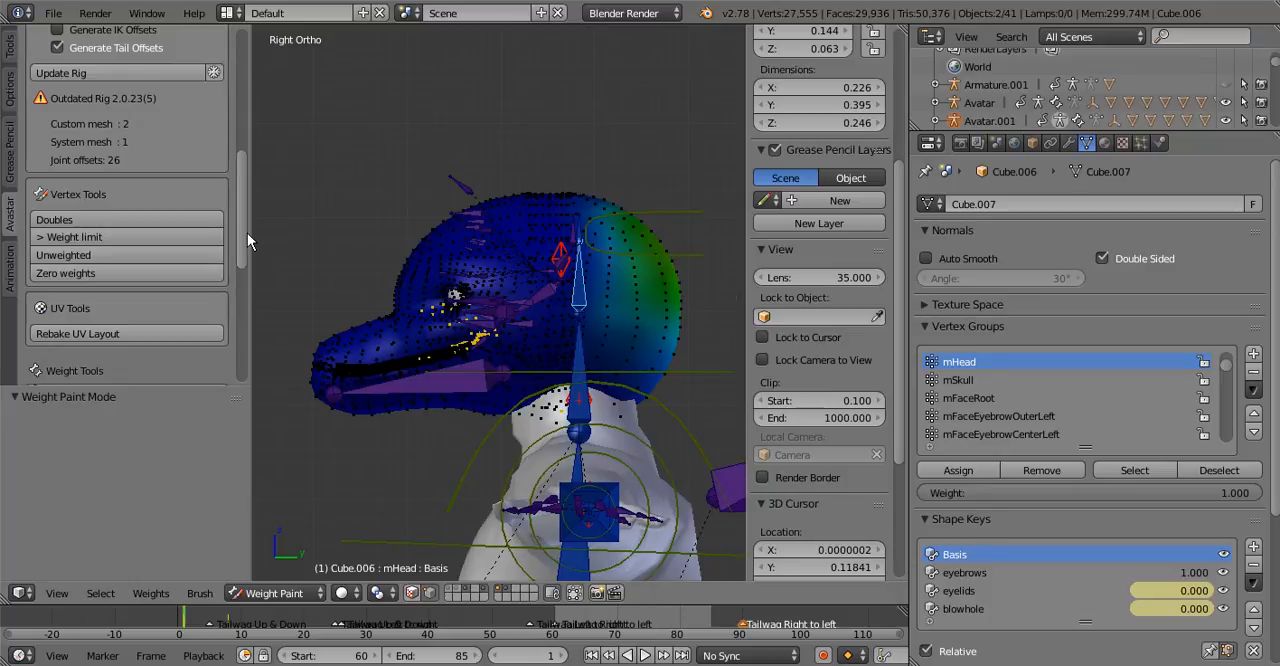
{"action": "scroll", "coordinate": [241, 238], "scroll_direction": "up", "scroll_amount": 8}
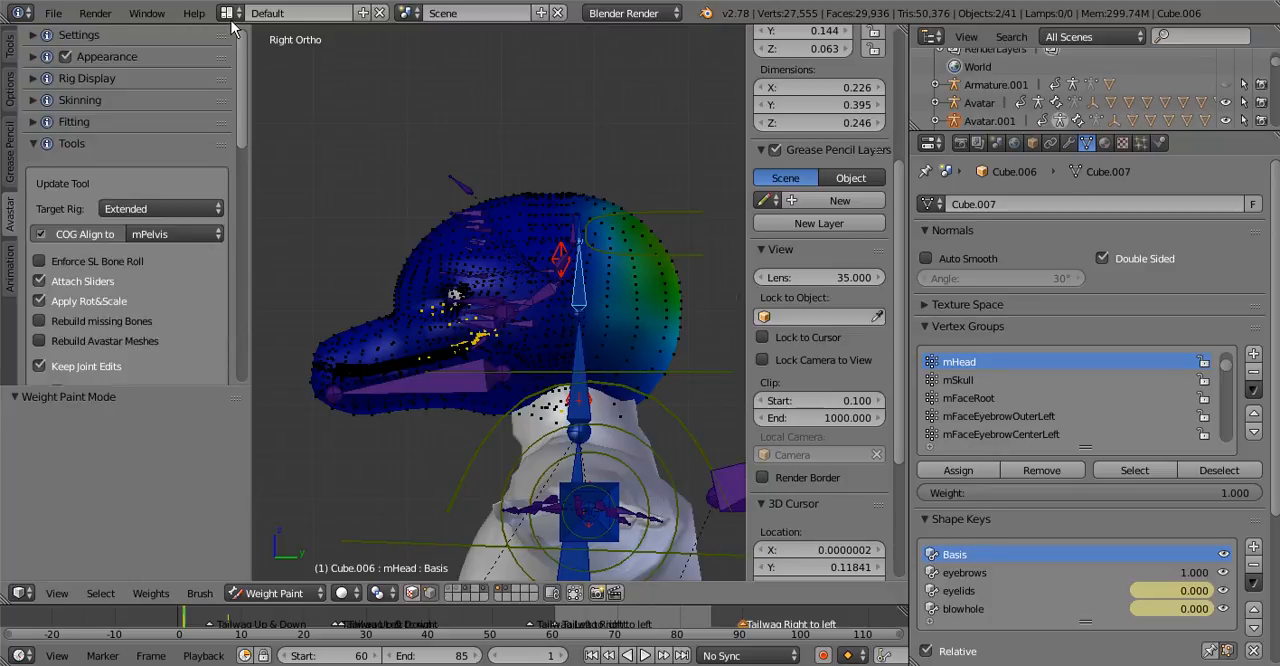
{"action": "left_click", "coordinate": [9, 52]}
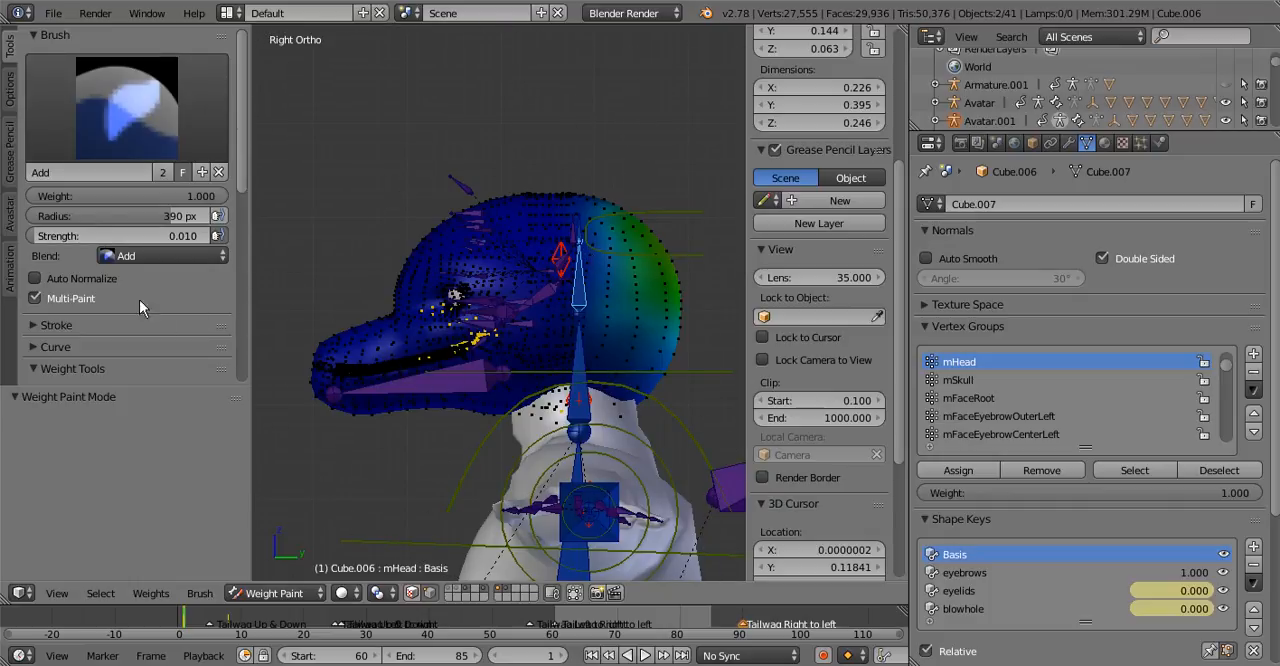
{"action": "key", "text": "a"}
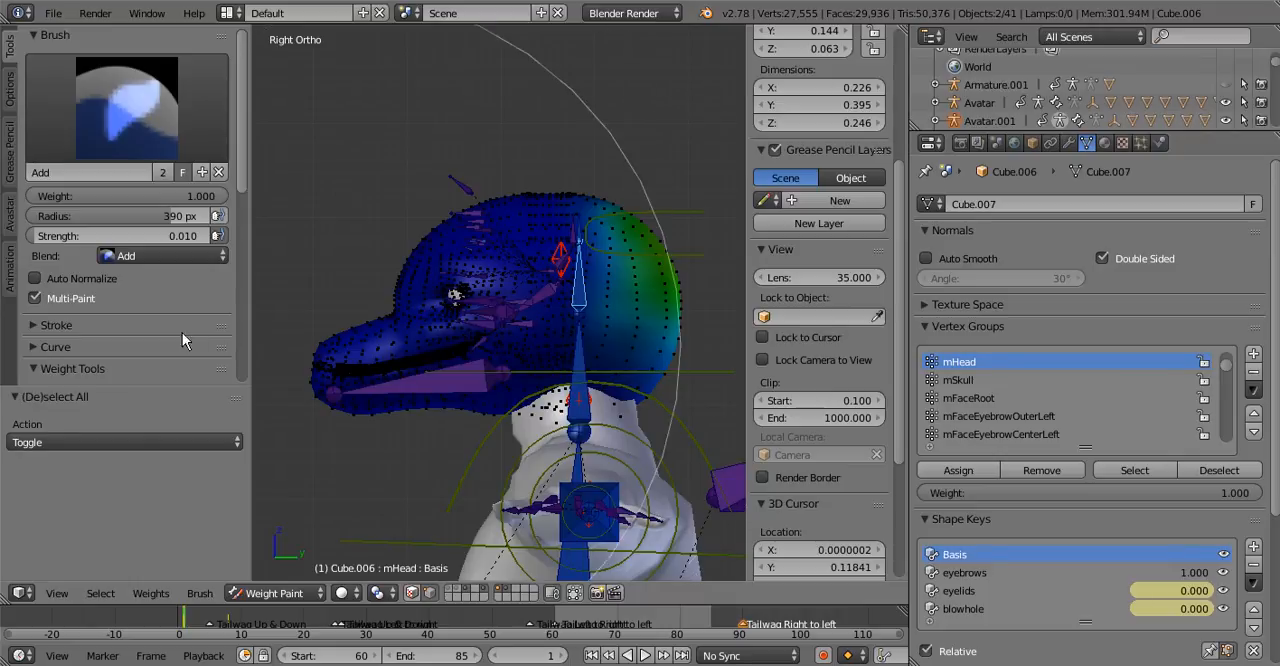
Check the head mesh once more with Avastar's Zero weights finder
{"action": "left_click", "coordinate": [9, 272]}
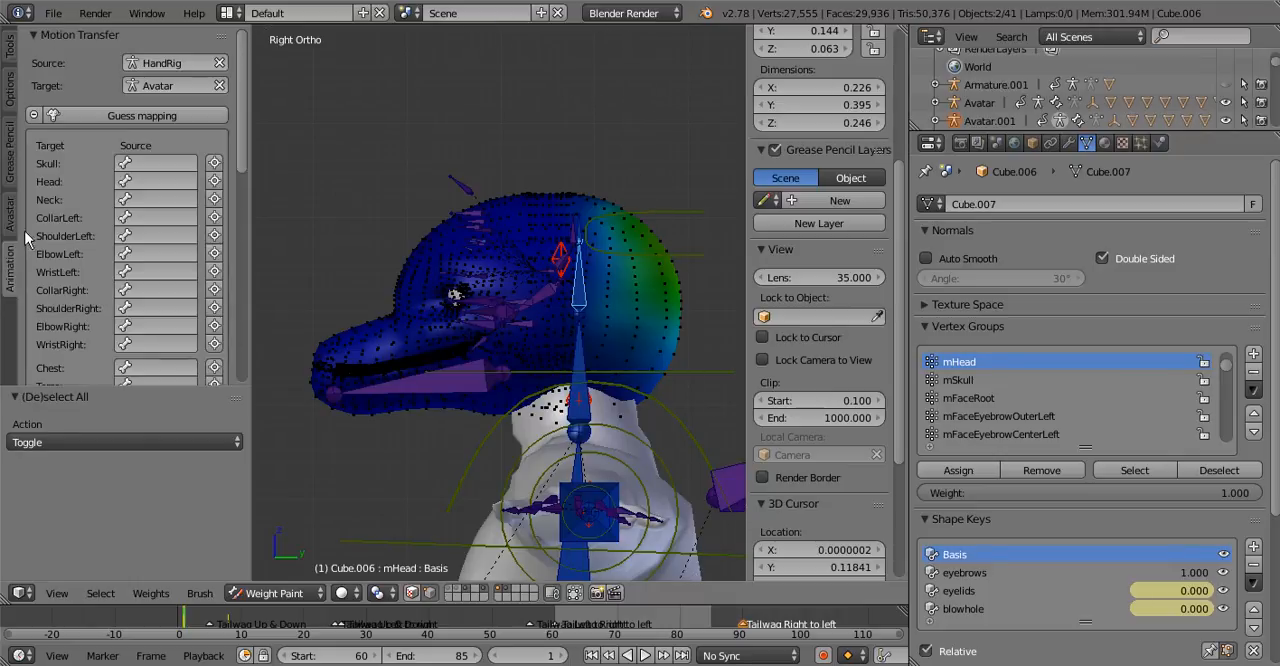
{"action": "left_click", "coordinate": [12, 214]}
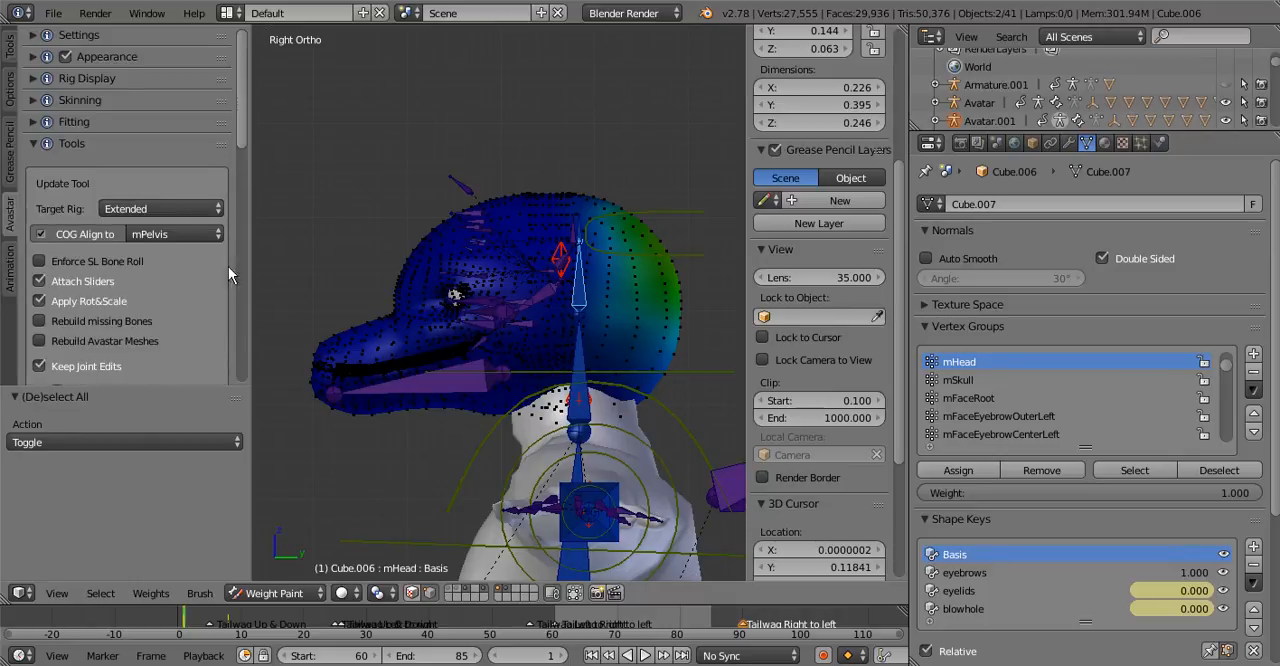
{"action": "left_click_drag", "start_coordinate": [242, 114], "coordinate": [235, 263]}
{"action": "left_click", "coordinate": [119, 197]}
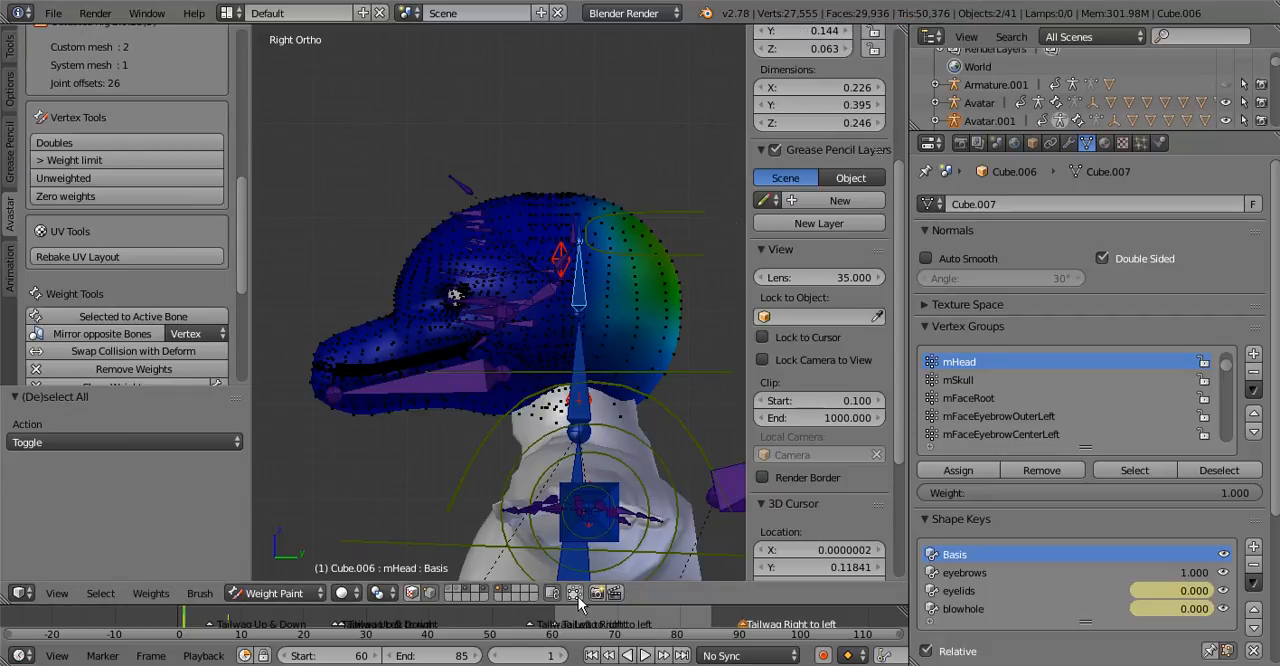
Return the head mesh to Object Mode and export it as Collada (Avastar), overwriting testhead.dae
{"action": "left_click", "coordinate": [231, 594]}
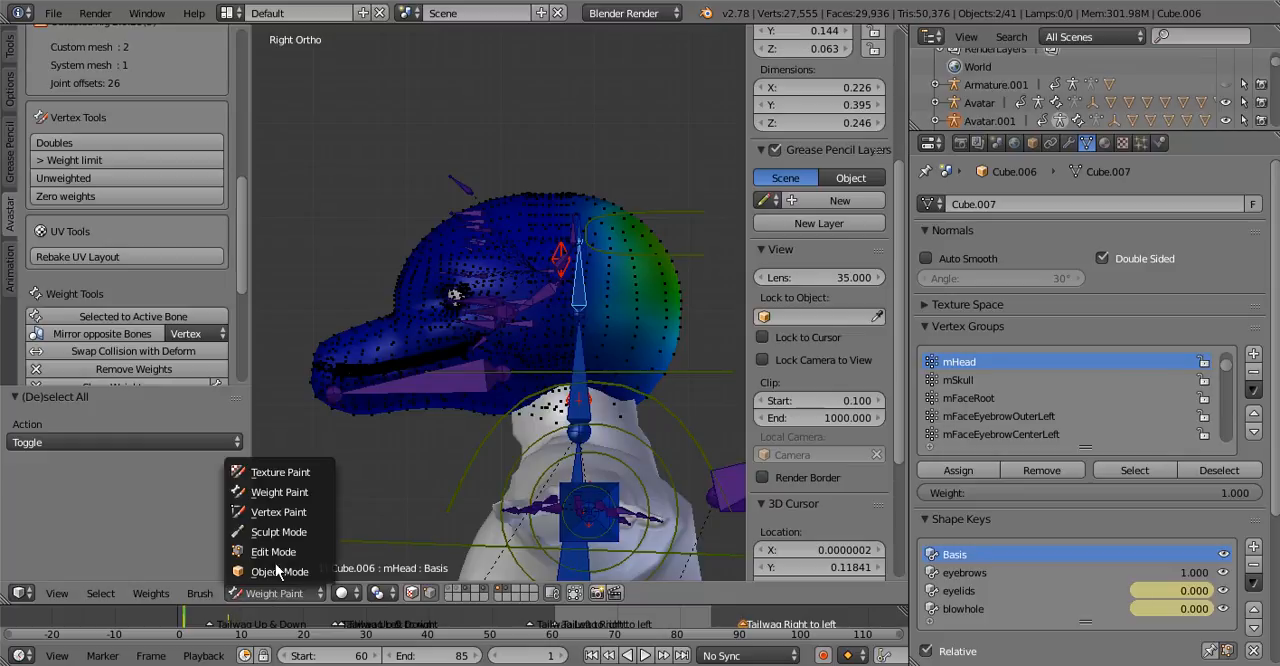
{"action": "left_click", "coordinate": [265, 570]}
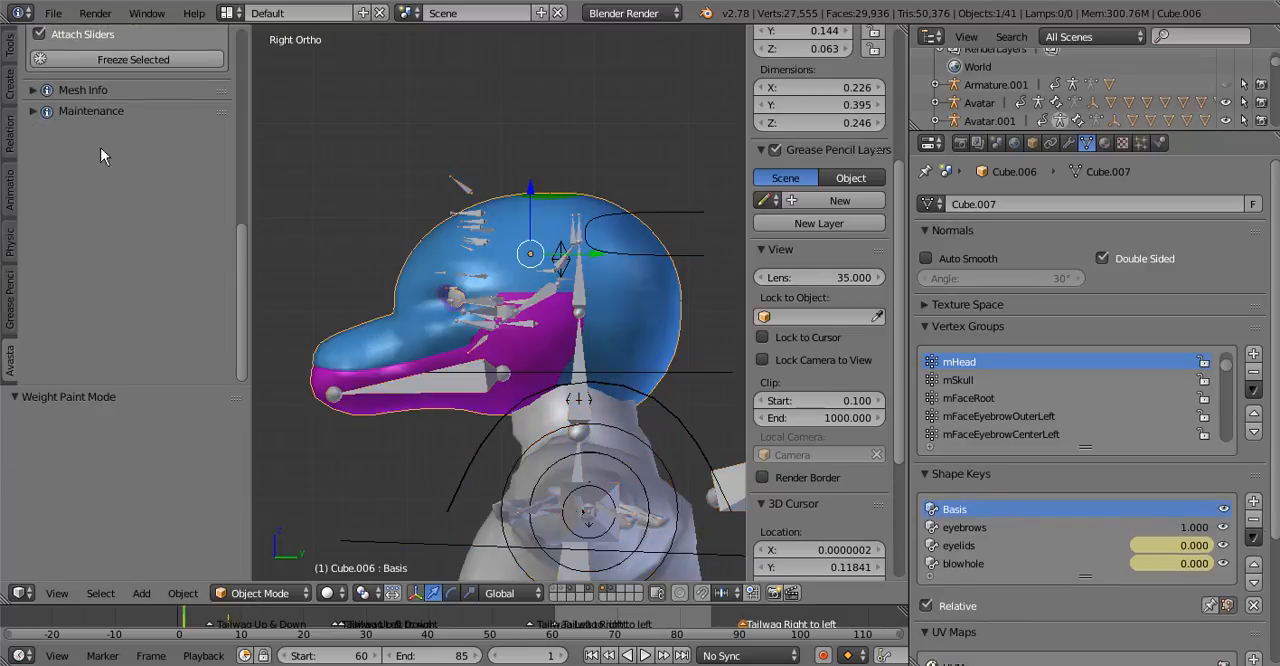
{"action": "left_click", "coordinate": [63, 15]}
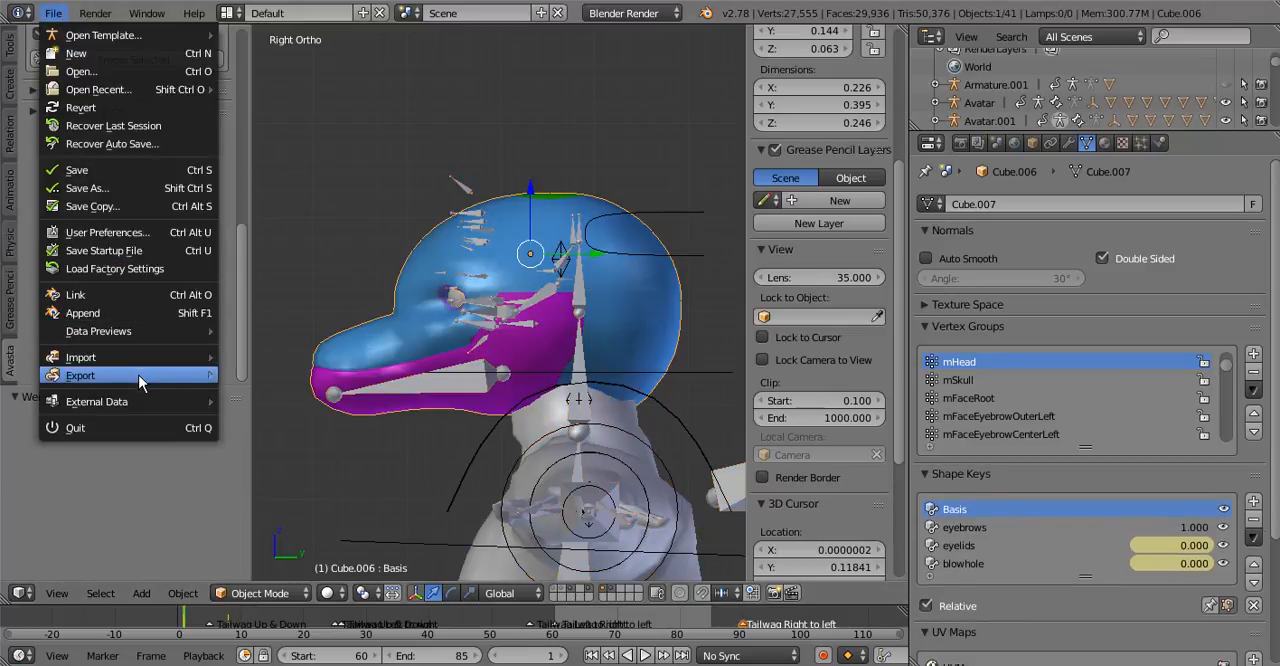
{"action": "mouse_move", "coordinate": [138, 375]}
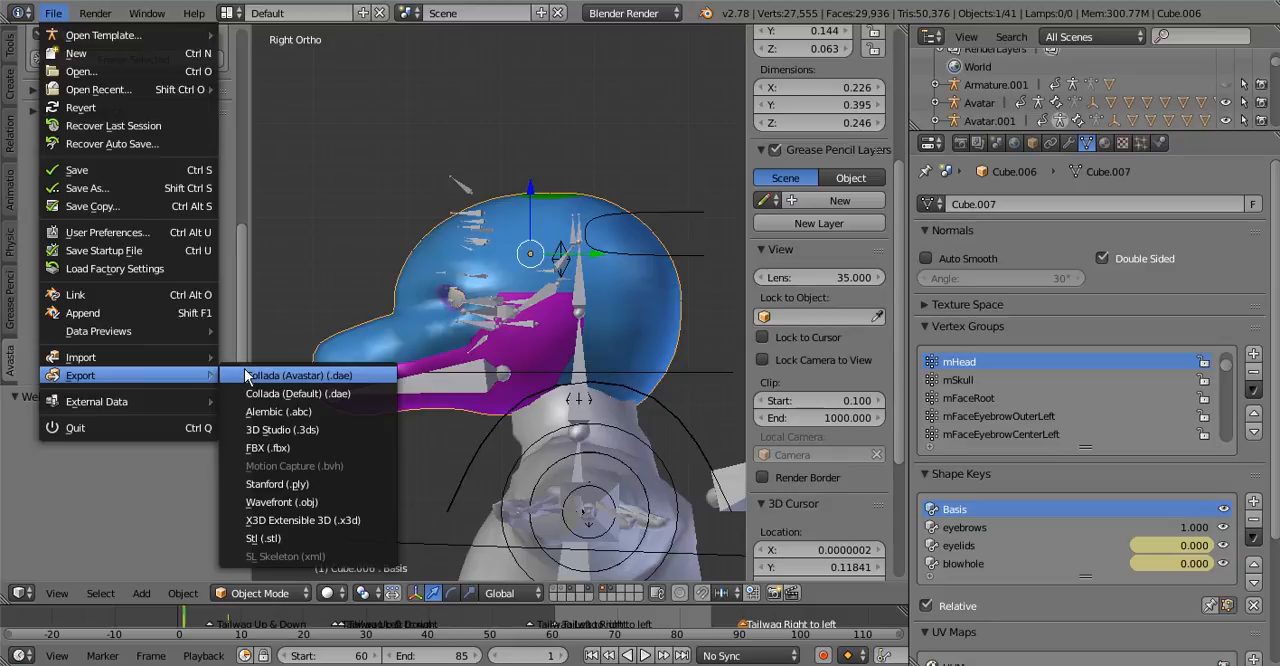
{"action": "left_click", "coordinate": [246, 375]}
{"action": "left_click", "coordinate": [296, 158]}
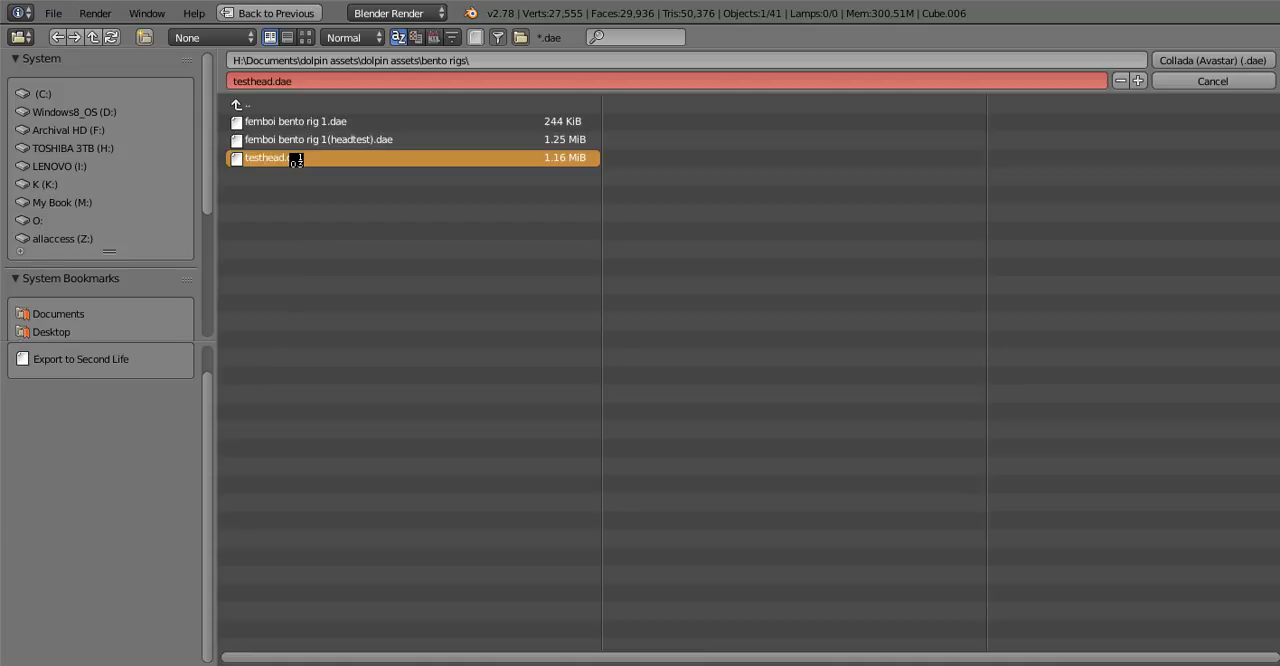
{"action": "double_click", "coordinate": [296, 159]}
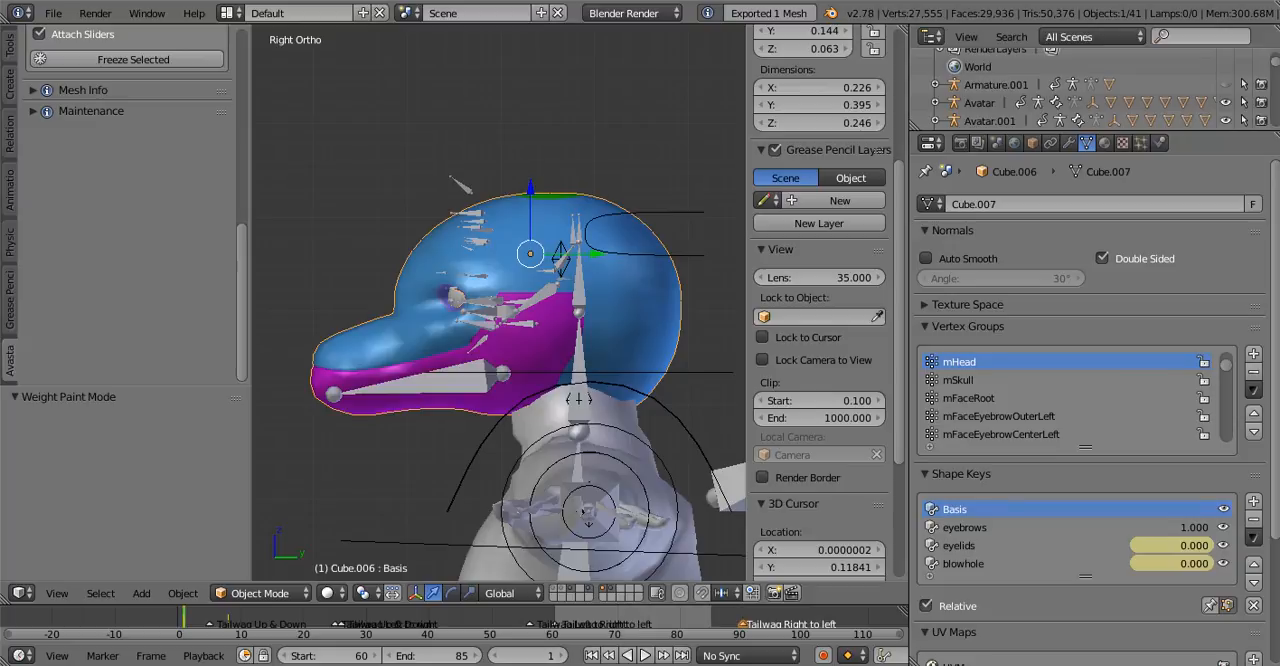
Switch to the Firestorm viewer and load testhead.dae as a mesh model for upload
{"action": "key", "text": "alt+Tab"}
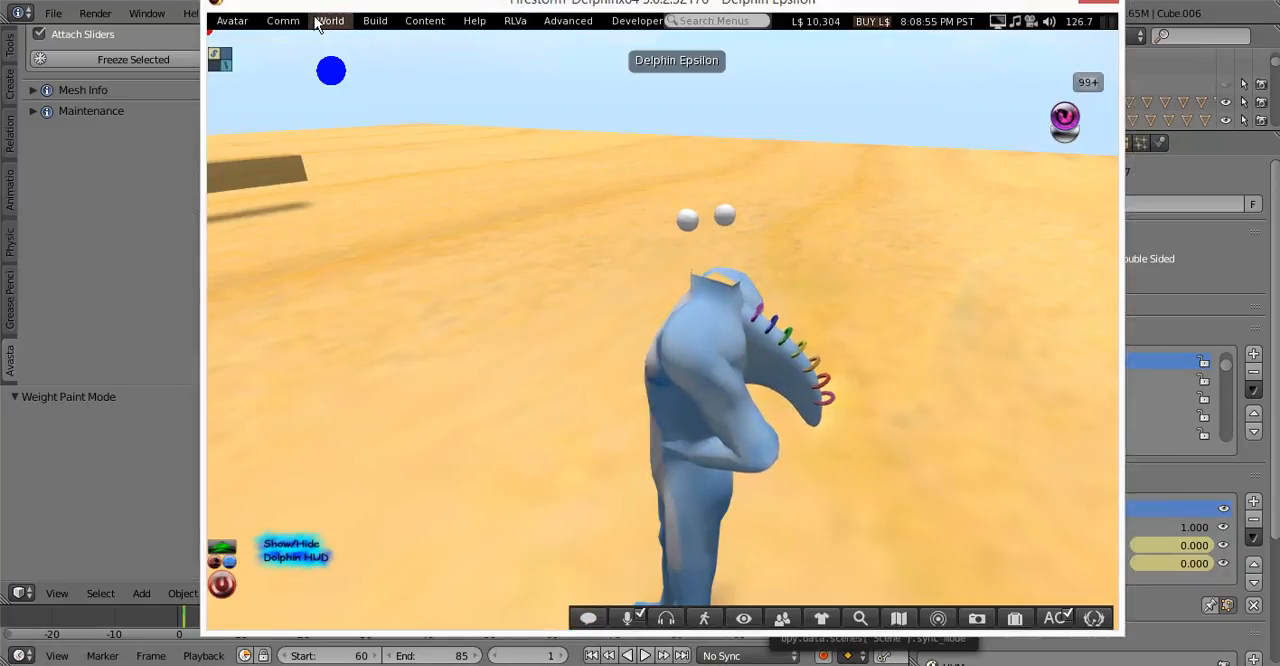
{"action": "left_click", "coordinate": [318, 21]}
{"action": "mouse_move", "coordinate": [425, 251]}
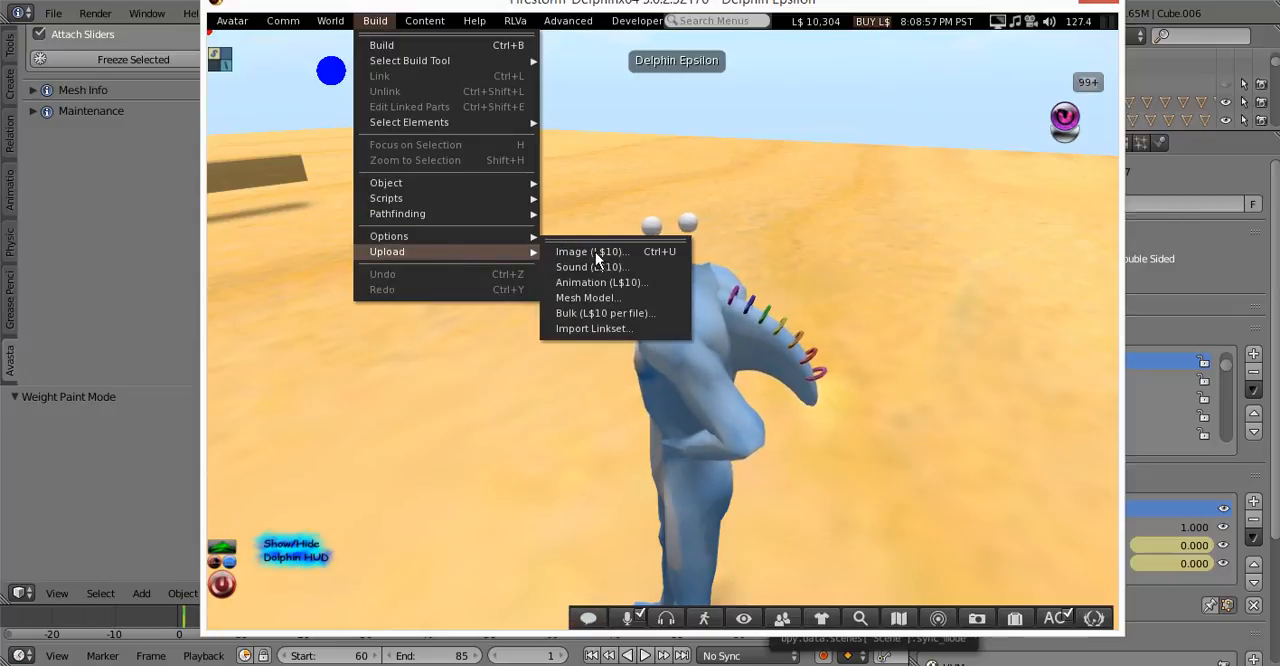
{"action": "left_click", "coordinate": [595, 299]}
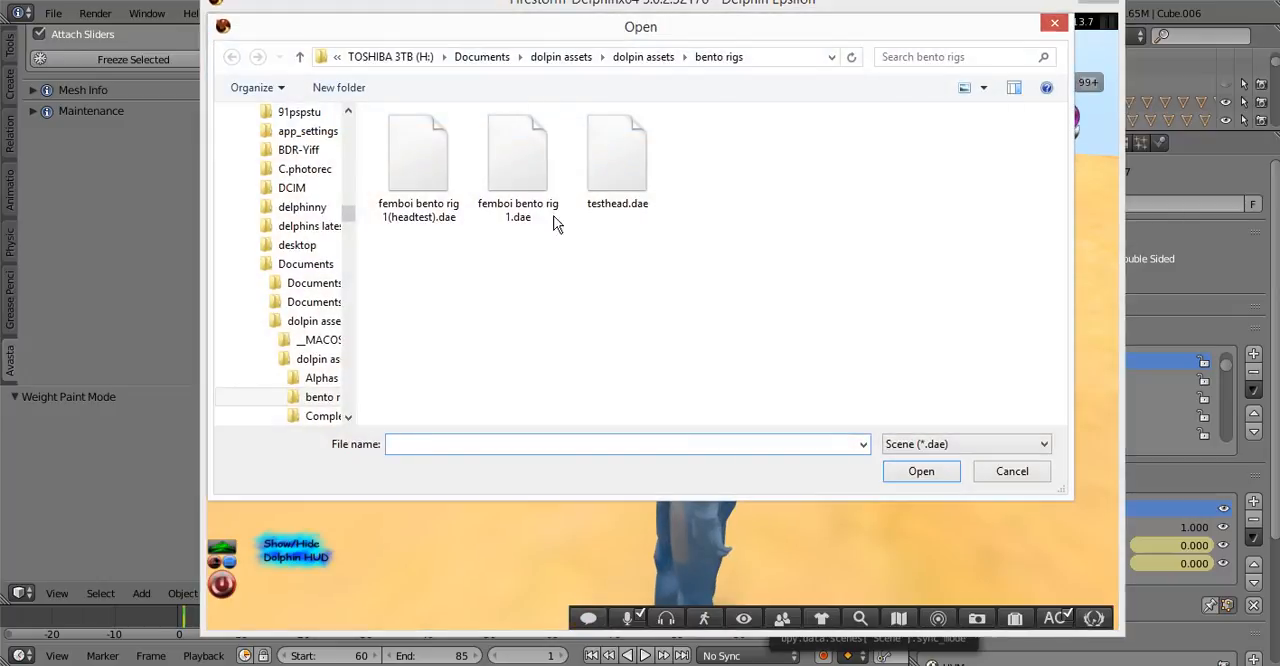
{"action": "double_click", "coordinate": [617, 158]}
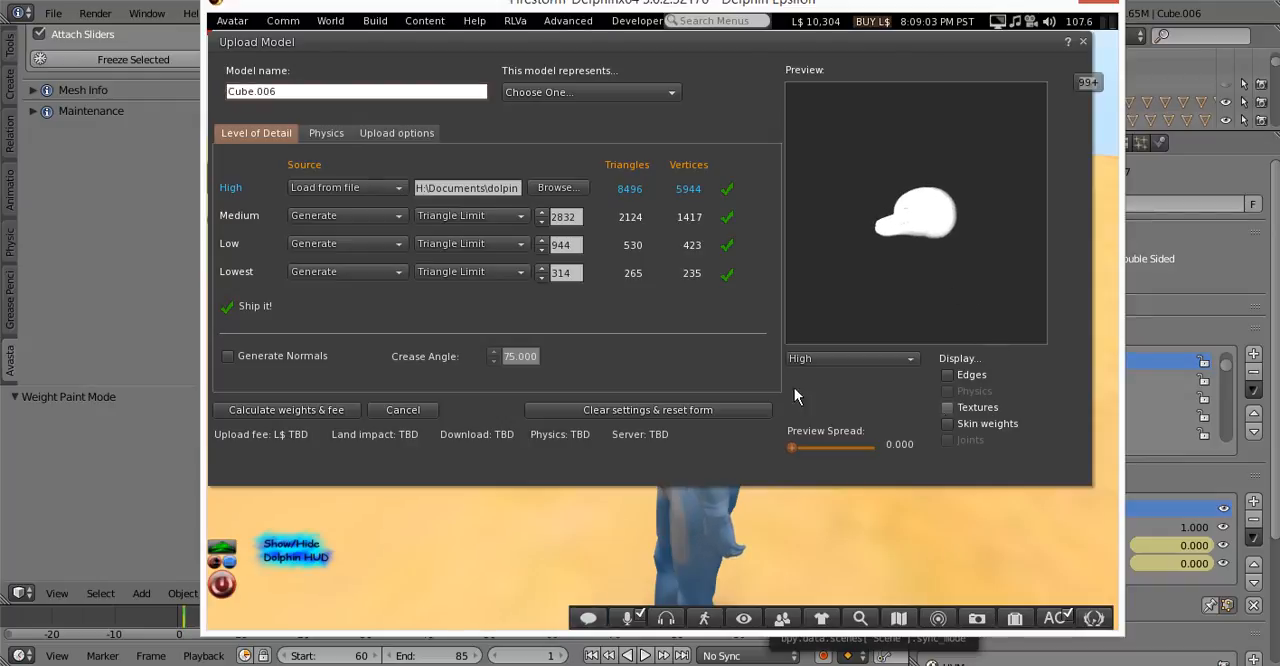
Upload the Cube.006 model with joint positions included, previewing its textures and skin weights and calculating the fee first
{"action": "left_click", "coordinate": [276, 357]}
{"action": "left_click", "coordinate": [327, 131]}
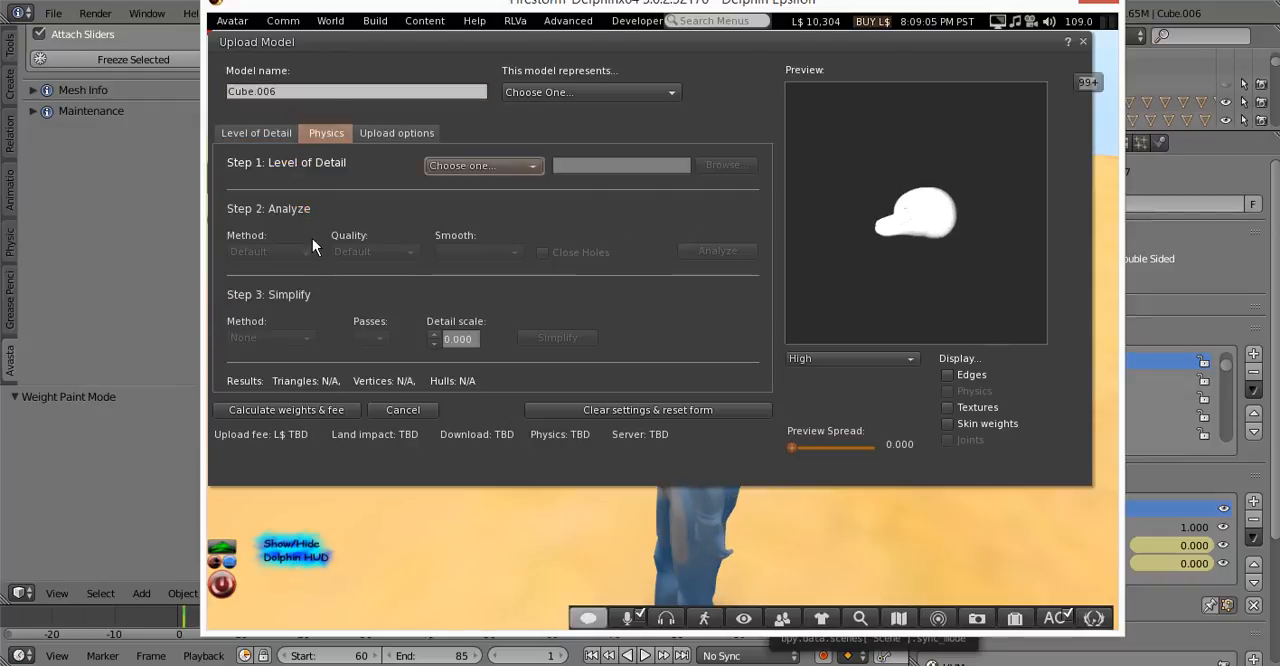
{"action": "left_click", "coordinate": [388, 134]}
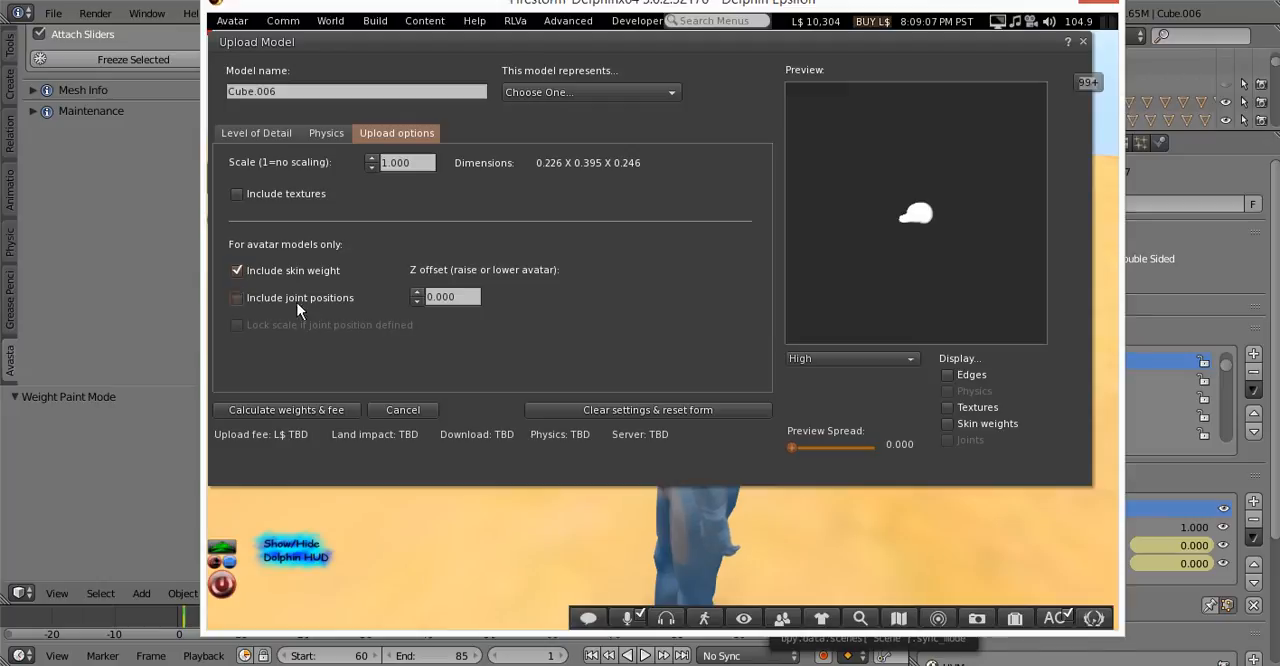
{"action": "left_click", "coordinate": [297, 302]}
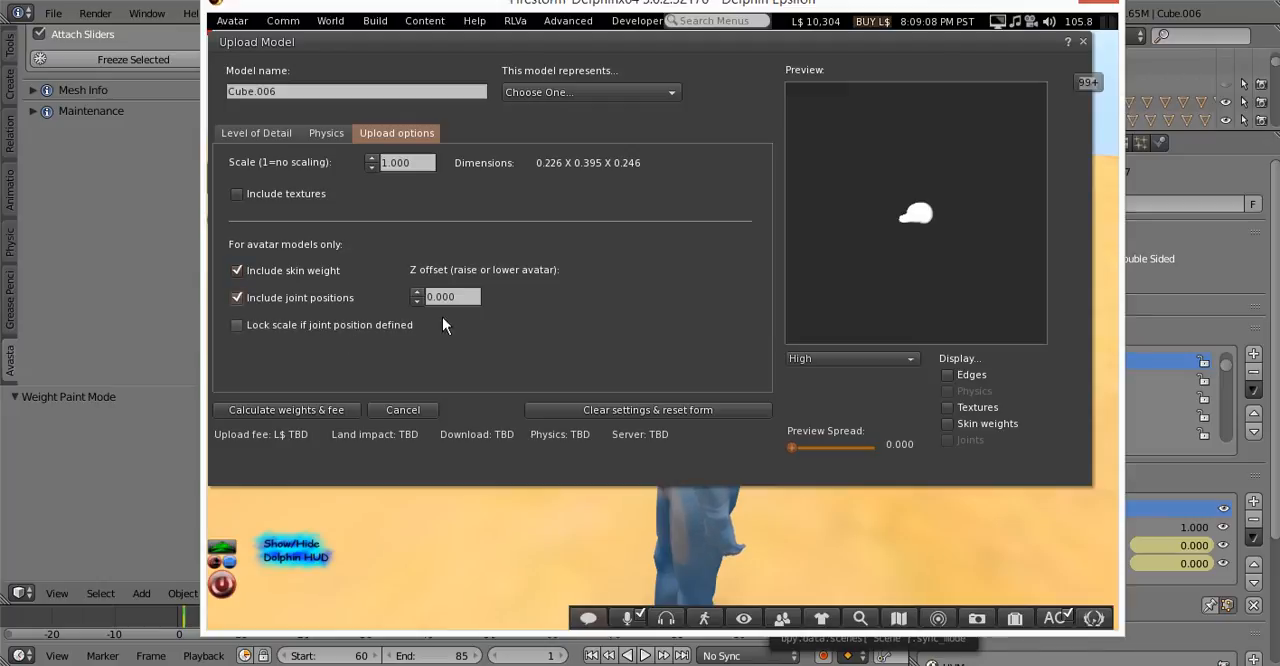
{"action": "left_click", "coordinate": [977, 408]}
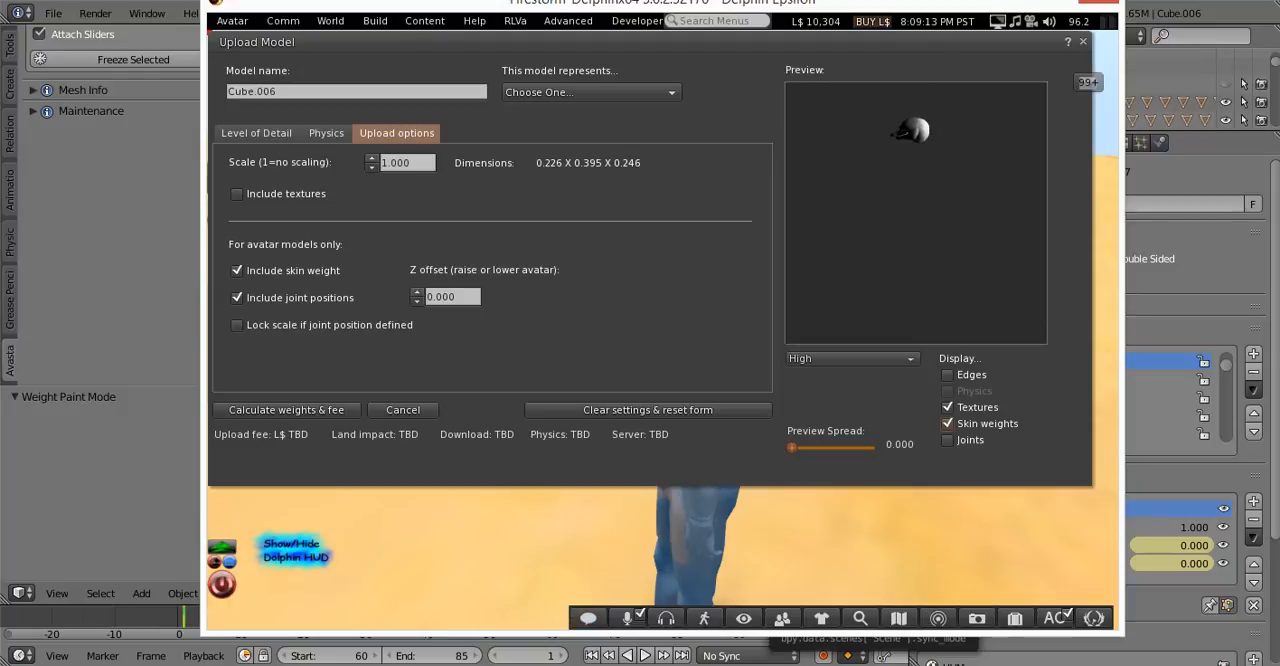
{"action": "left_click", "coordinate": [320, 408]}
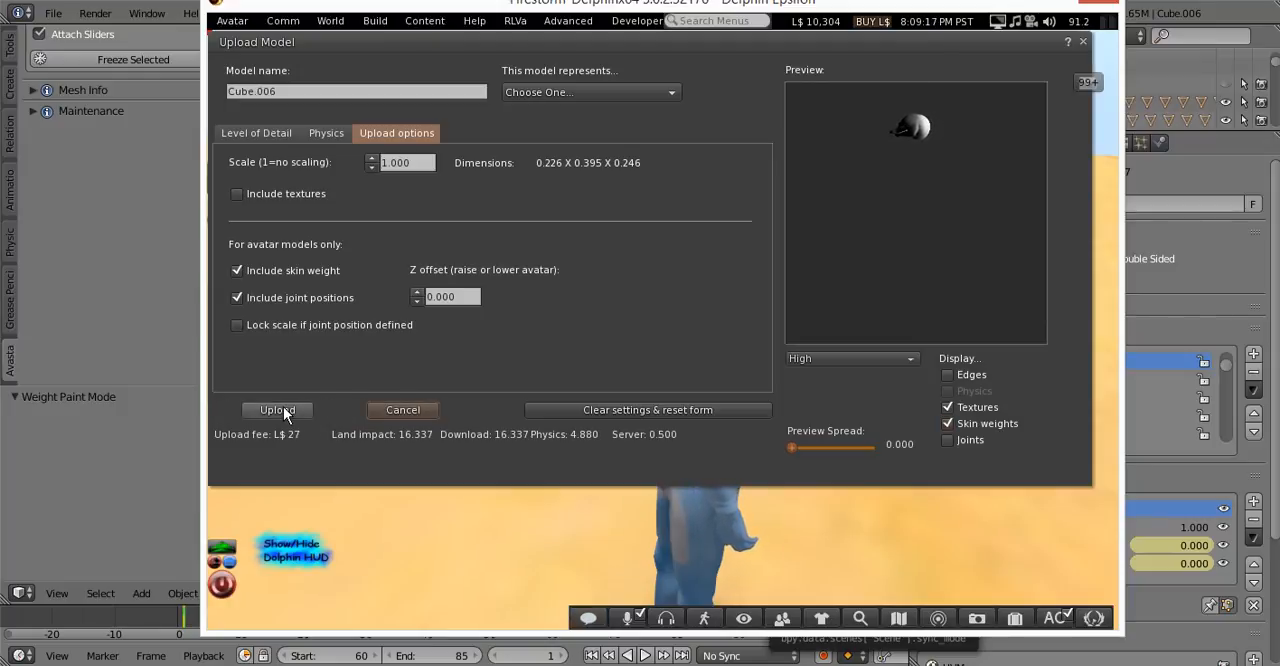
{"action": "left_click", "coordinate": [281, 409]}
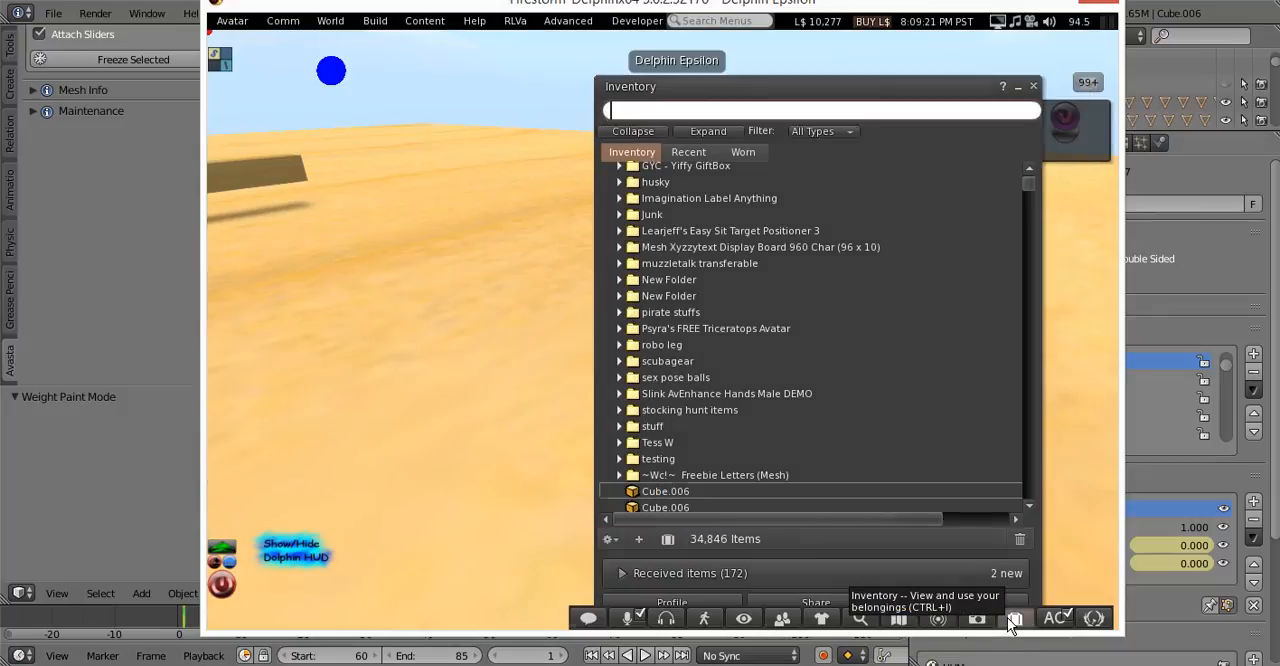
Attach the newly uploaded Cube.006 head from the inventory to the avatar and close the inventory
{"action": "right_click", "coordinate": [630, 490]}
{"action": "mouse_move", "coordinate": [666, 404]}
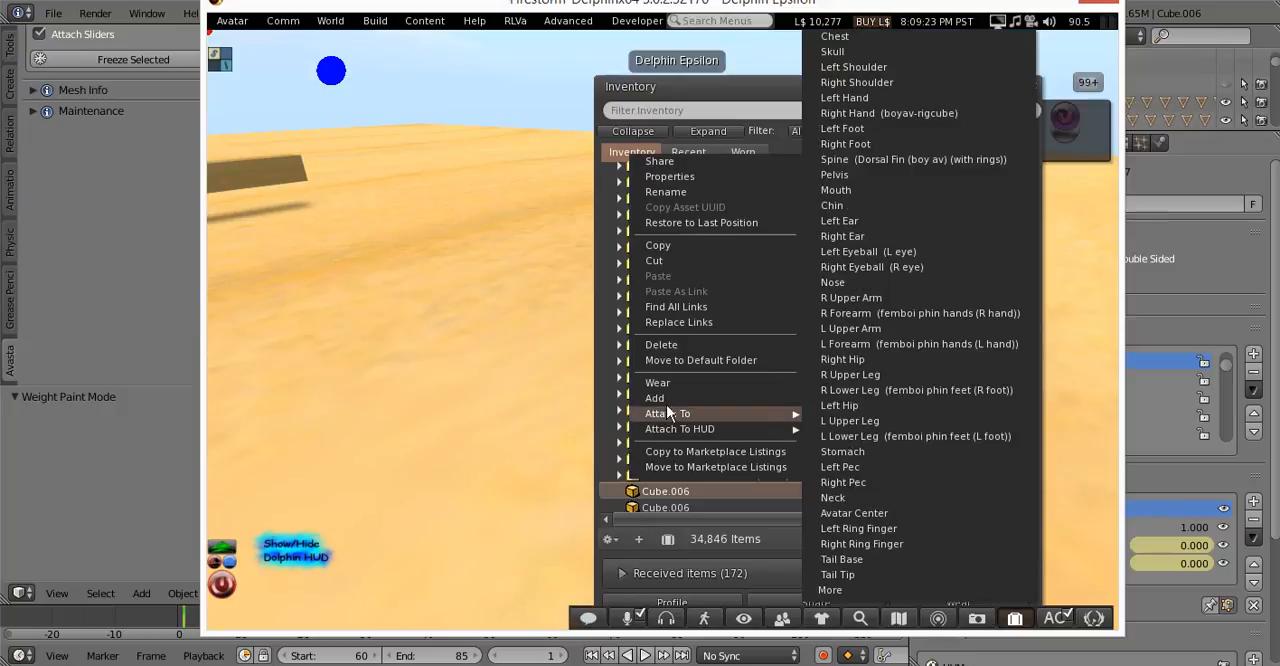
{"action": "left_click", "coordinate": [923, 274]}
{"action": "left_click", "coordinate": [1034, 86]}
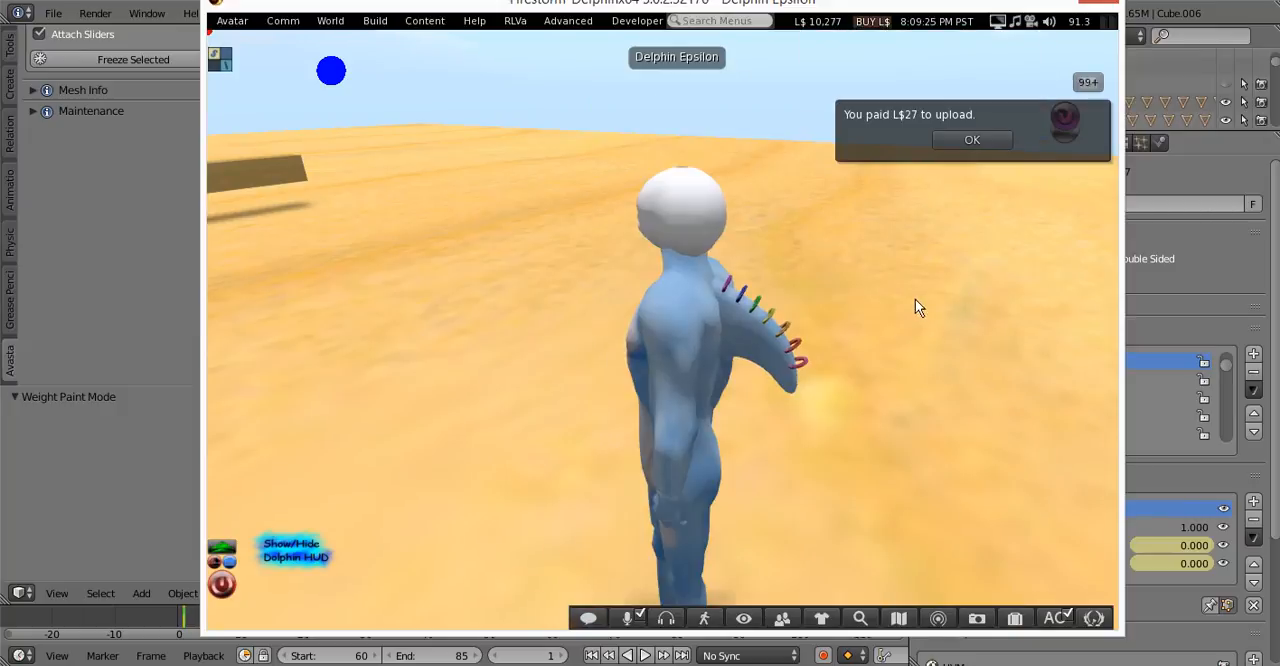
Dismiss the upload notice and examine the attached dolphin head's fit on the avatar from several angles
{"action": "left_click_drag", "start_coordinate": [659, 245], "coordinate": [670, 270], "text": "alt"}
{"action": "left_click_drag", "start_coordinate": [657, 420], "coordinate": [646, 386], "text": "alt"}
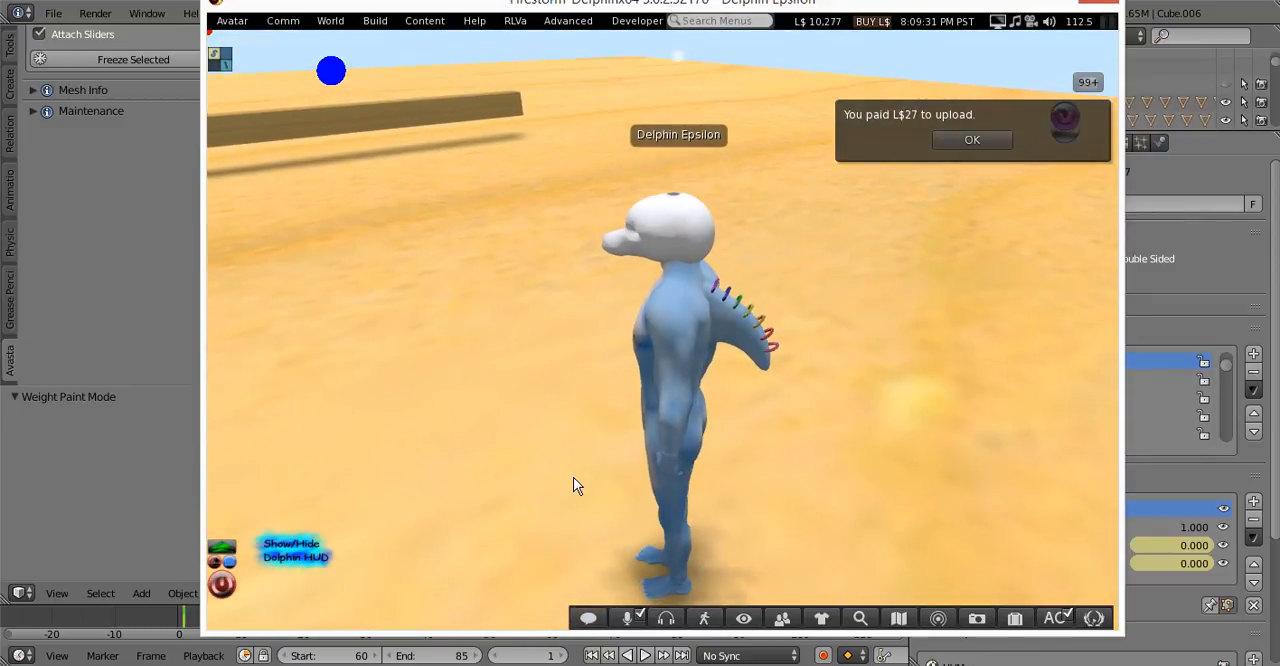
{"action": "left_click_drag", "start_coordinate": [663, 329], "coordinate": [677, 306], "text": "ctrl+alt"}
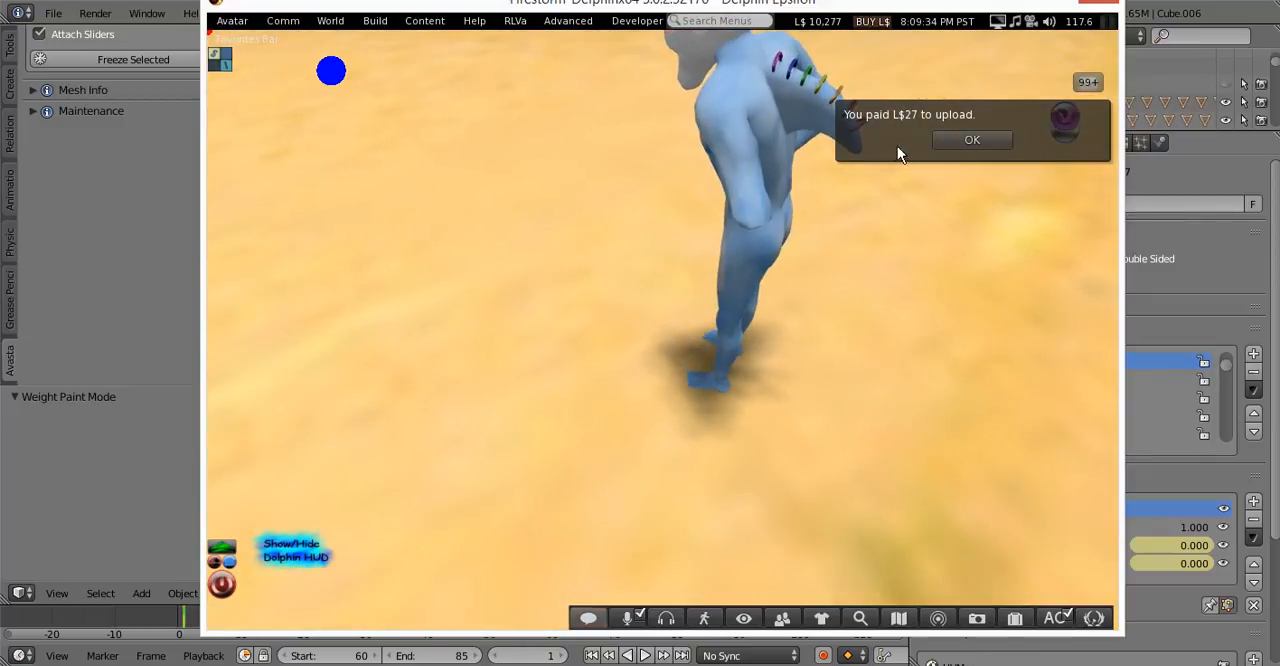
{"action": "left_click", "coordinate": [975, 139]}
{"action": "left_click_drag", "start_coordinate": [722, 105], "coordinate": [688, 63], "text": "alt"}
{"action": "left_click_drag", "start_coordinate": [651, 252], "coordinate": [689, 317], "text": "alt"}
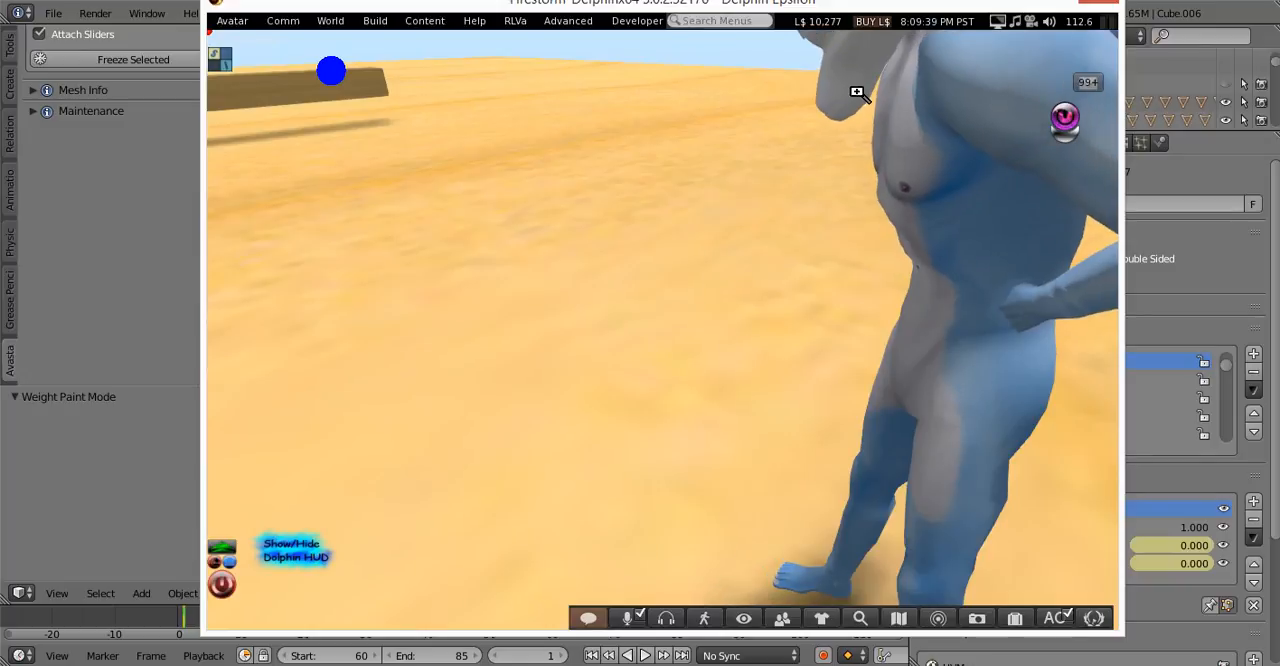
{"action": "left_click_drag", "start_coordinate": [857, 91], "coordinate": [866, 125], "text": "alt"}
{"action": "left_click_drag", "start_coordinate": [1055, 279], "coordinate": [780, 212], "text": "alt"}
{"action": "left_click_drag", "start_coordinate": [571, 497], "coordinate": [590, 575], "text": "alt"}
{"action": "left_click_drag", "start_coordinate": [717, 114], "coordinate": [670, 105], "text": "alt"}
{"action": "left_click_drag", "start_coordinate": [663, 320], "coordinate": [435, 345], "text": "alt"}
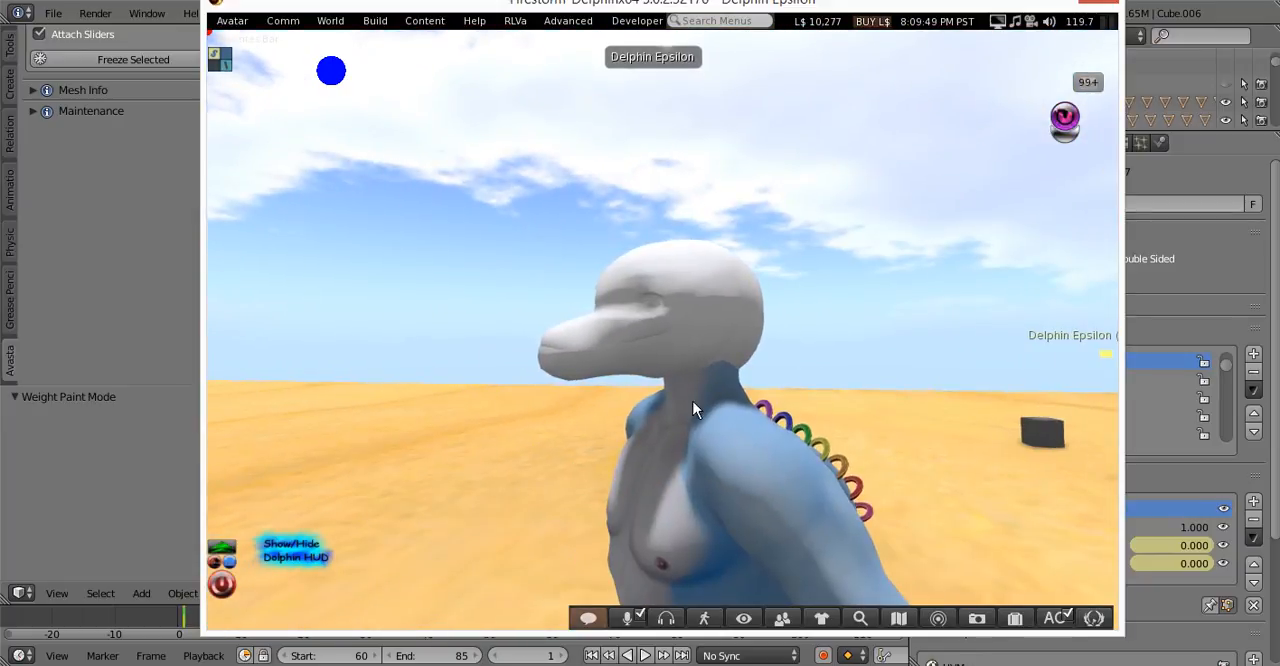
{"action": "key", "text": "Escape"}
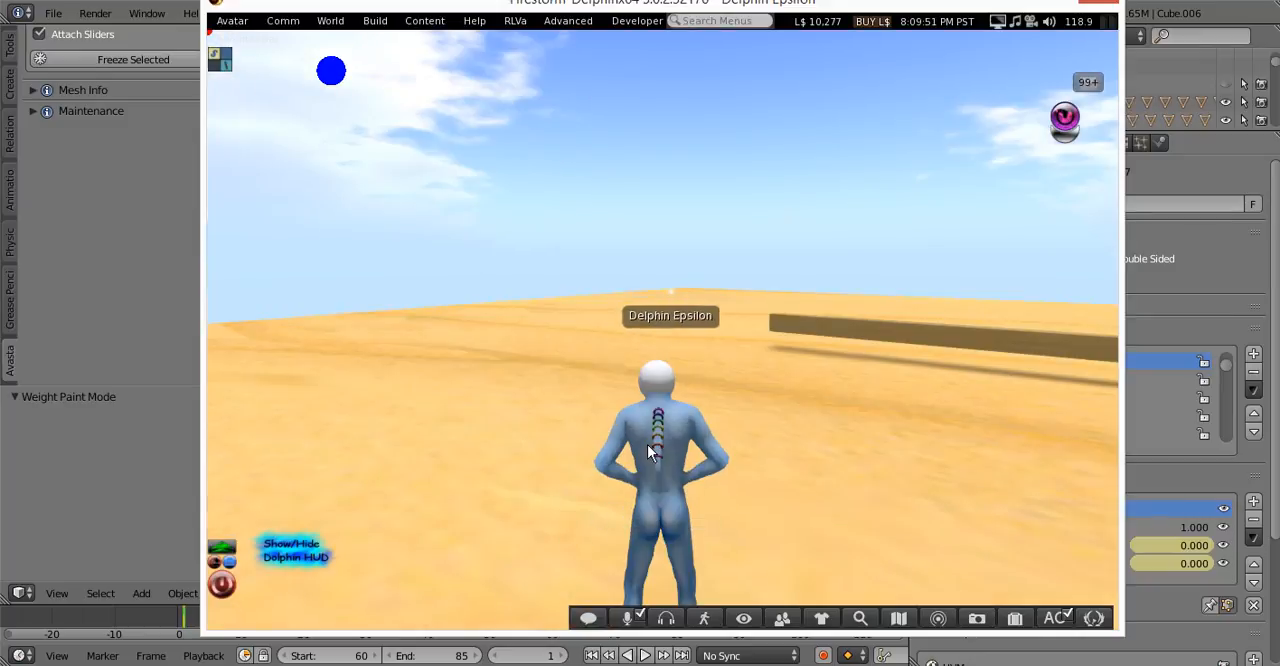
{"action": "left_click_drag", "start_coordinate": [657, 398], "coordinate": [663, 329], "text": "alt"}
{"action": "key", "text": "Escape"}
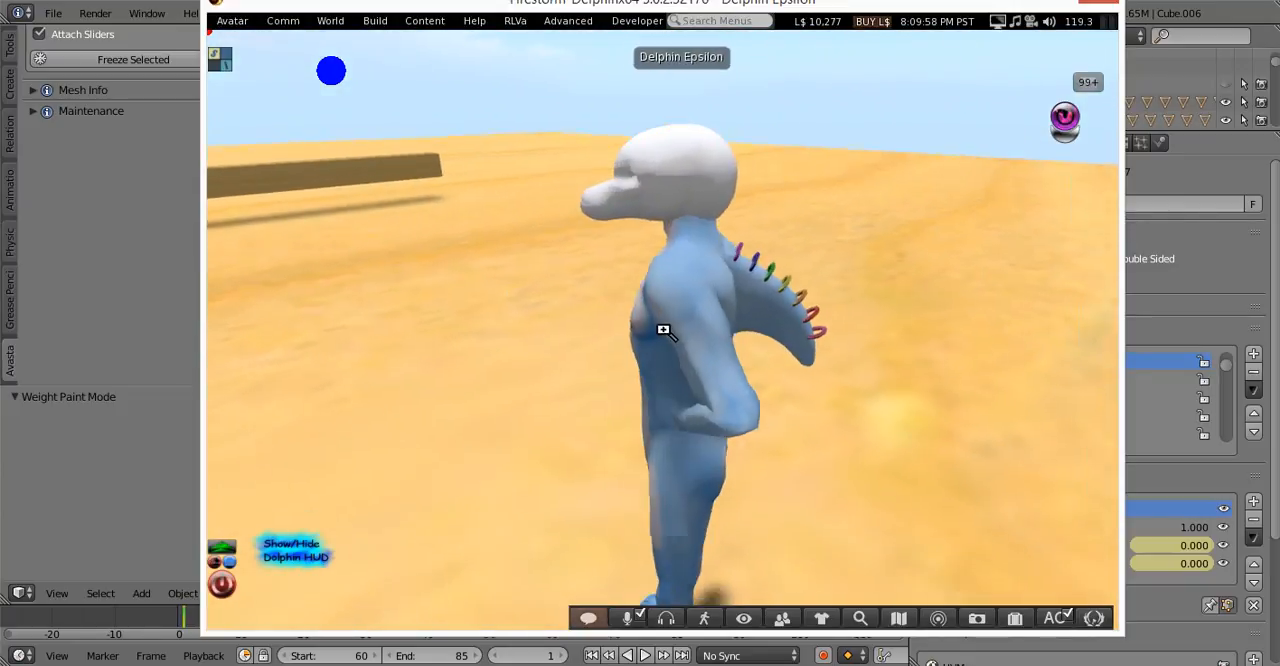